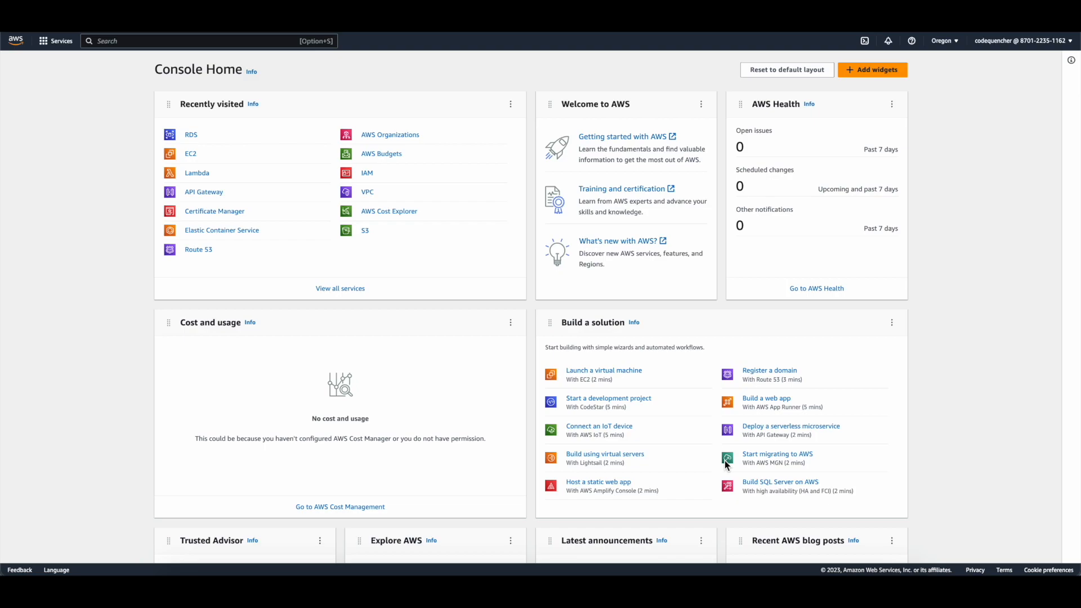
# Step: From the RDS dashboard, open the empty DB Instances (0/40) list and start Create database
pyautogui.click(193, 136)
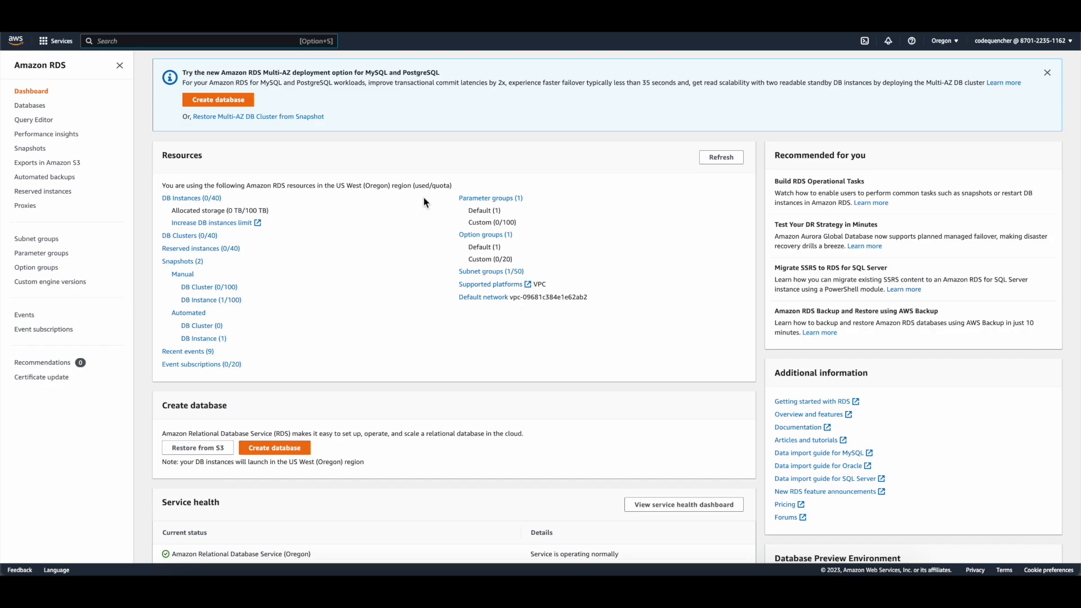
pyautogui.click(212, 199)
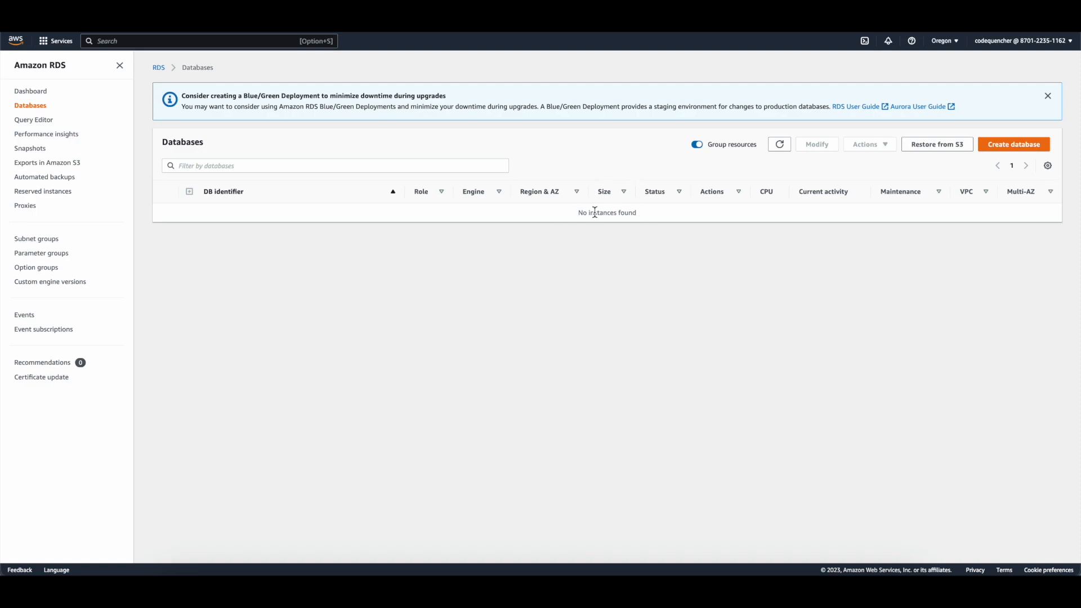
pyautogui.click(1023, 150)
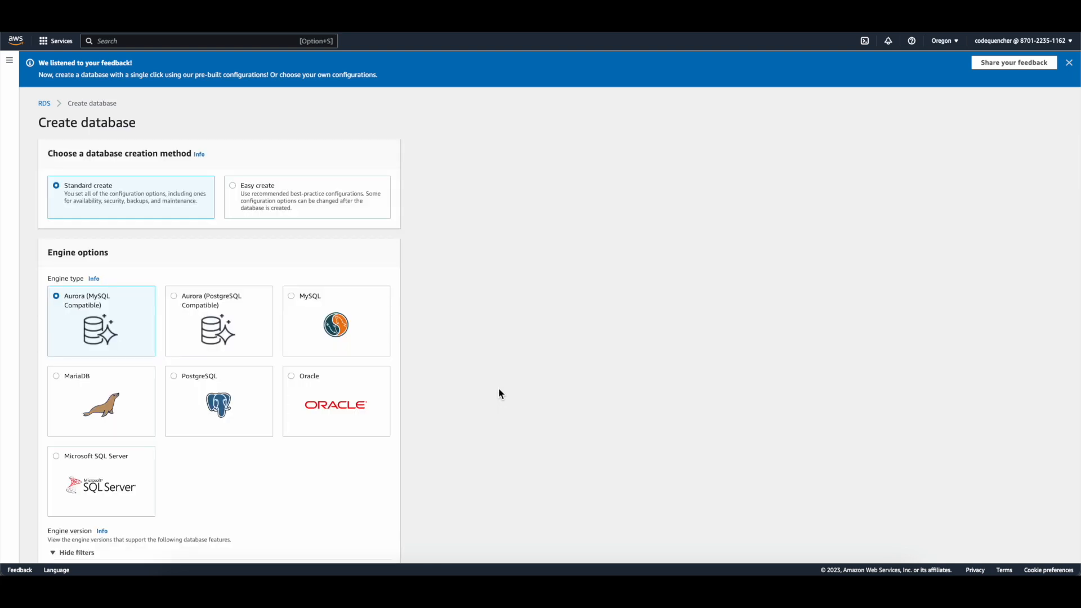
# Step: Choose MySQL as the database engine under Engine options
pyautogui.scroll(-1, 499, 393)
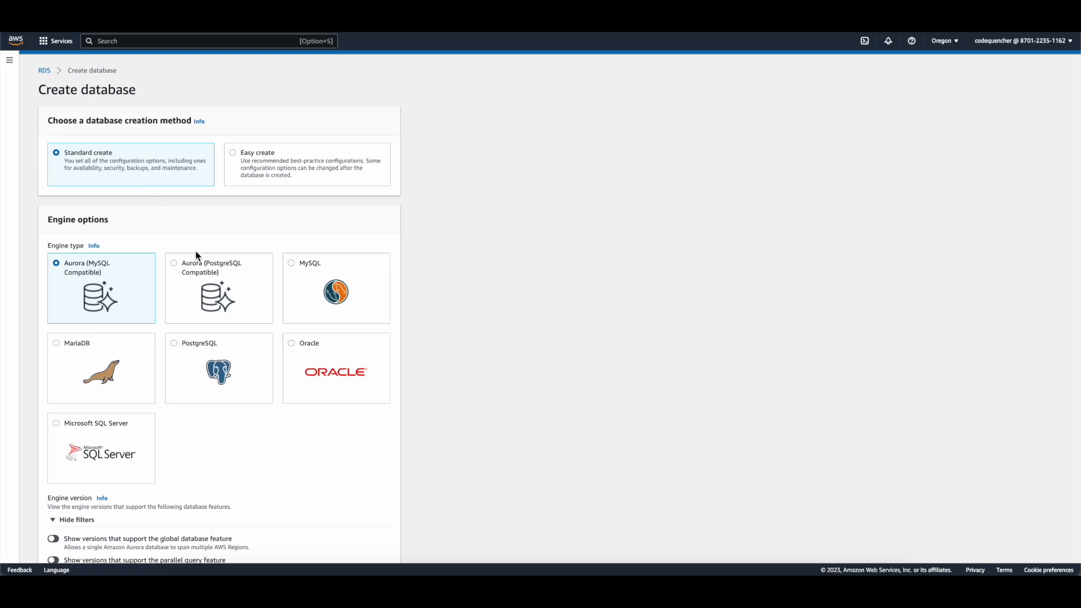
pyautogui.scroll(-2, 195, 252)
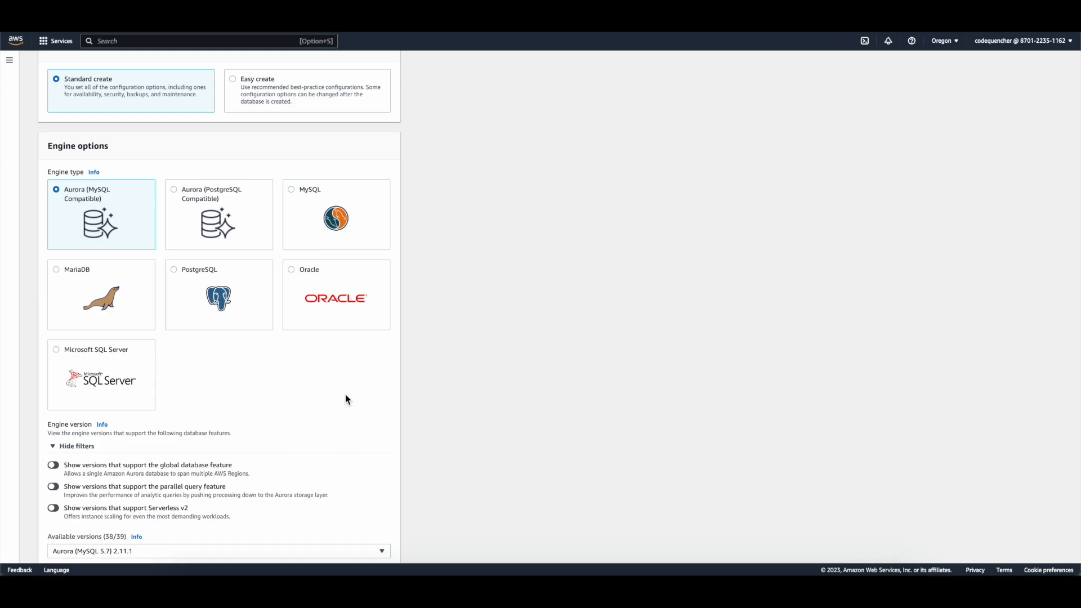
pyautogui.click(291, 191)
# Step: Set the engine version to MySQL 8.0.32
pyautogui.scroll(-1, 300, 221)
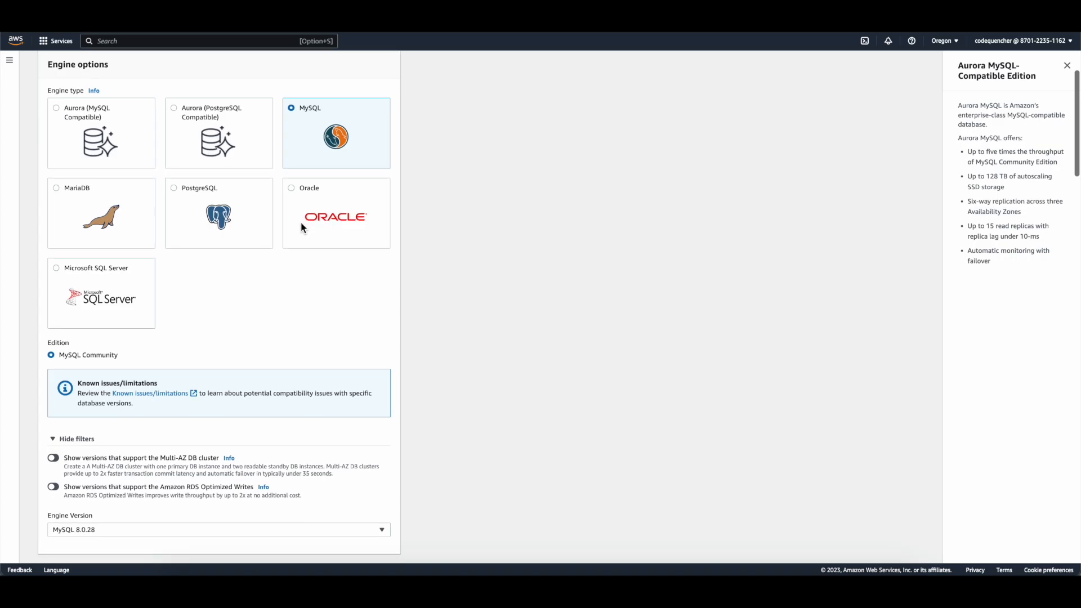
pyautogui.scroll(-3, 333, 336)
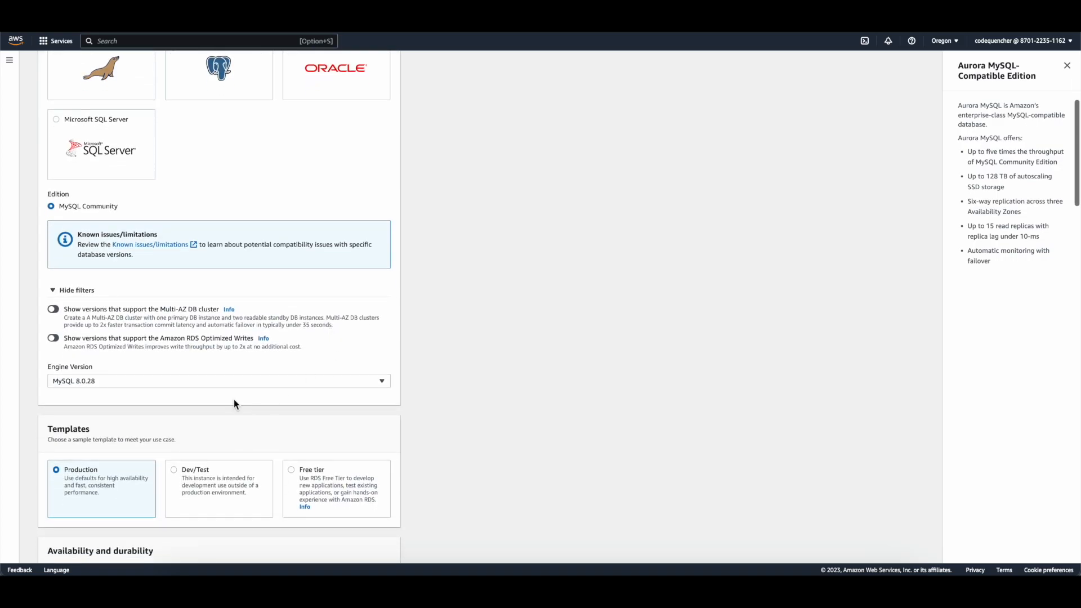
pyautogui.click(184, 383)
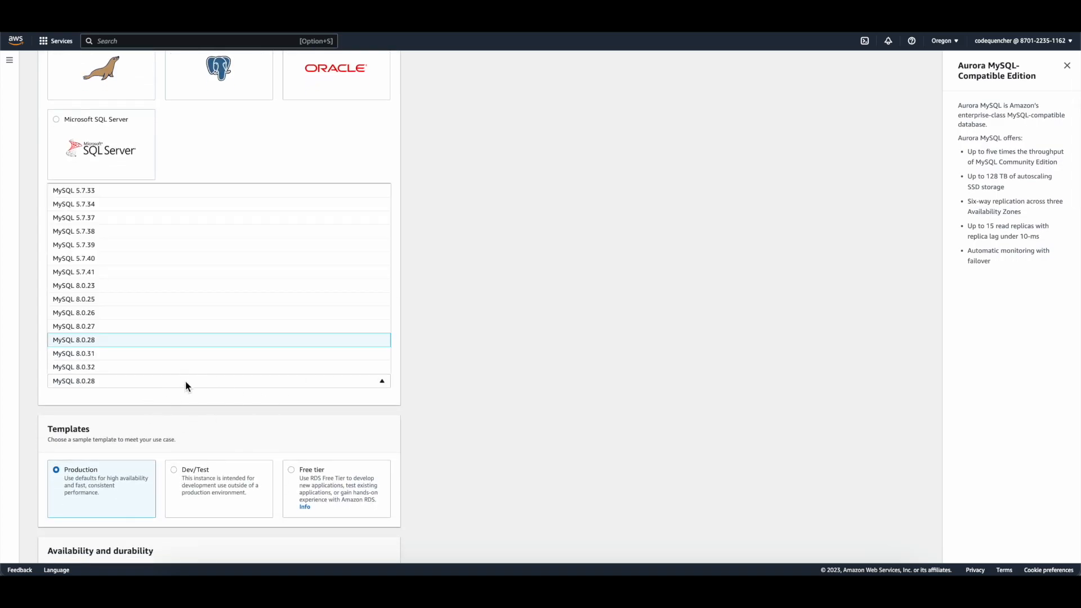
pyautogui.scroll(-3, 184, 369)
pyautogui.scroll(2, 184, 357)
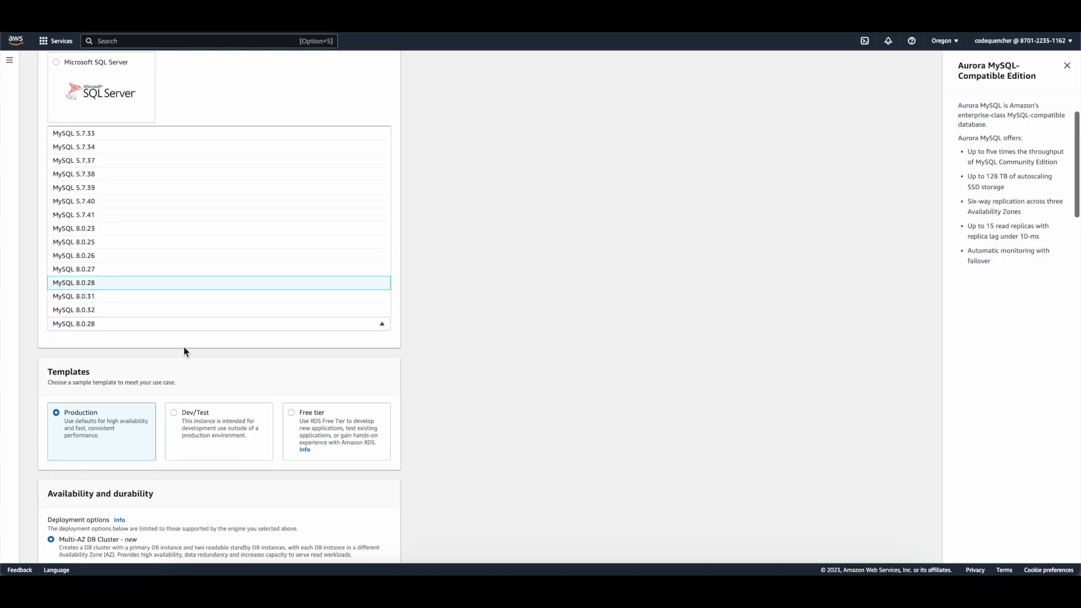
pyautogui.click(178, 313)
pyautogui.click(184, 324)
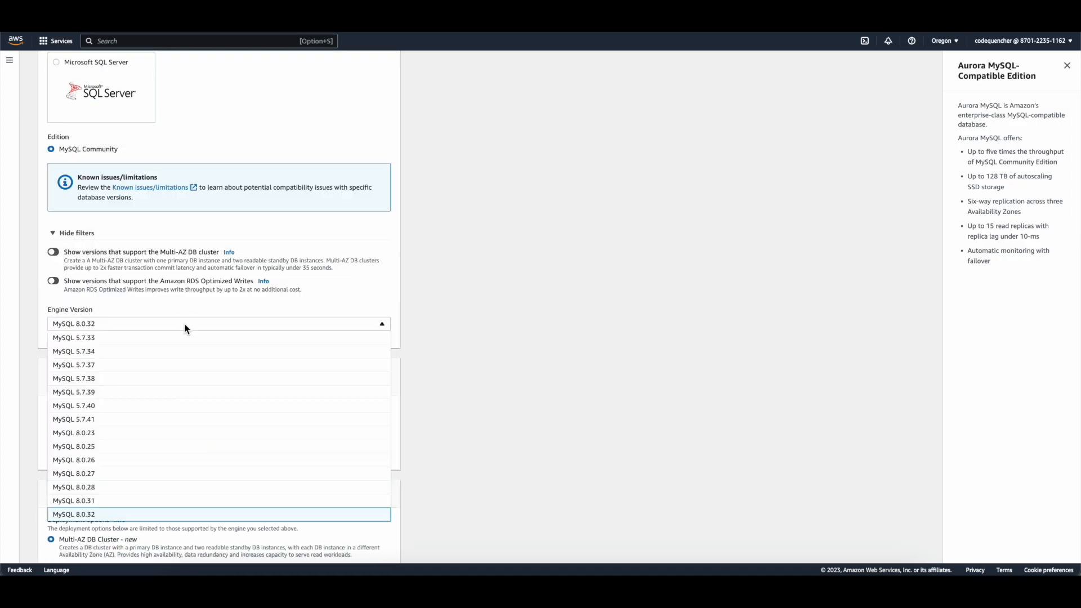
pyautogui.click(483, 285)
pyautogui.scroll(-1, 483, 285)
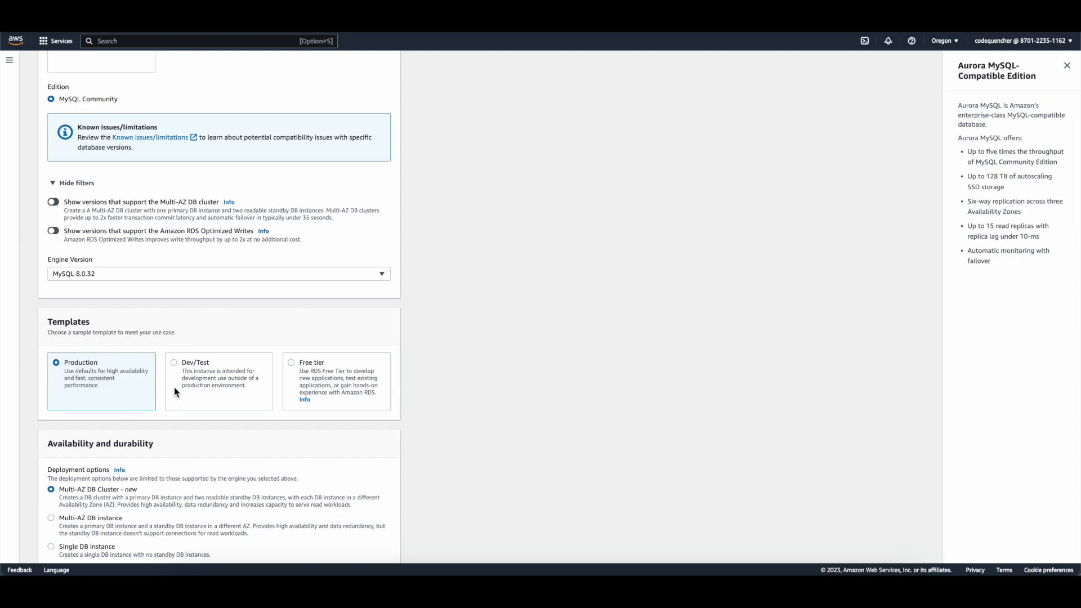
pyautogui.scroll(-1, 298, 389)
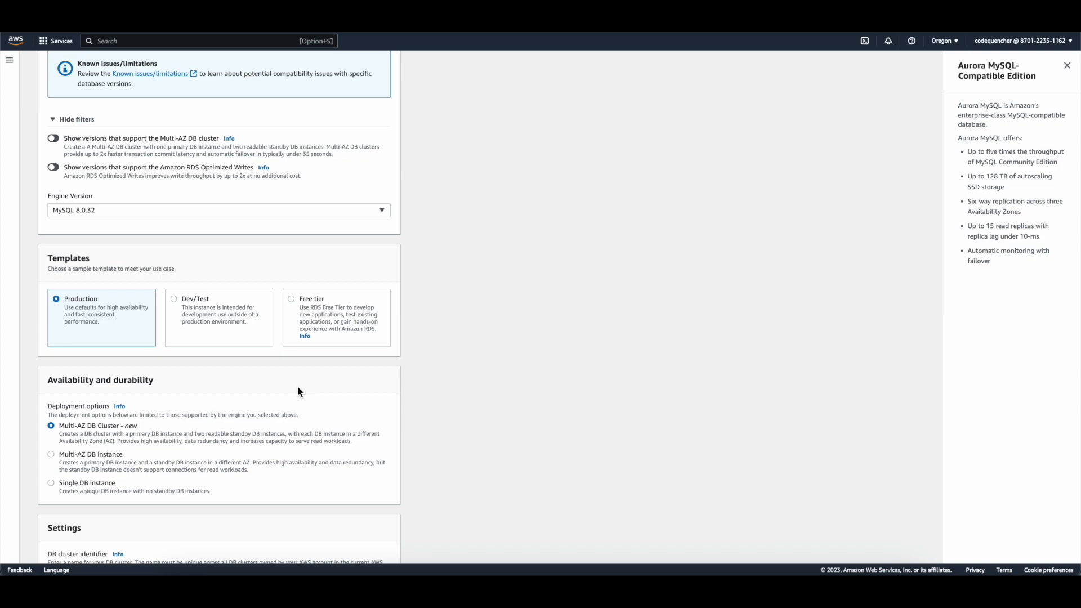
# Step: Try the Free tier and Production templates, settling on Dev/Test with Multi-AZ DB Cluster deployment
pyautogui.click(292, 300)
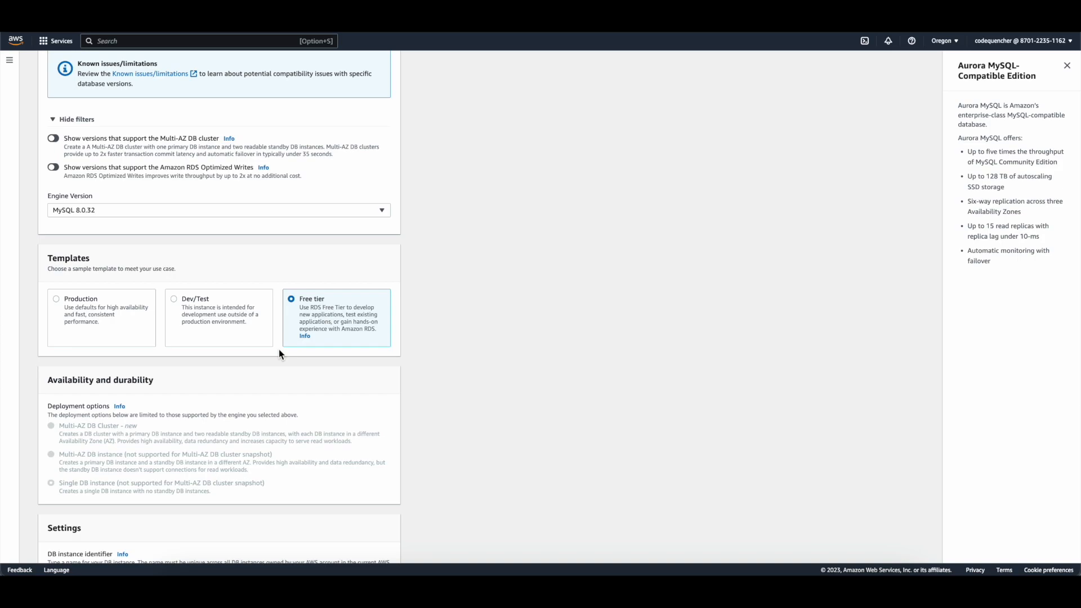
pyautogui.scroll(-2, 279, 354)
pyautogui.moveTo(237, 405); pyautogui.dragTo(51, 341)
pyautogui.click(52, 342)
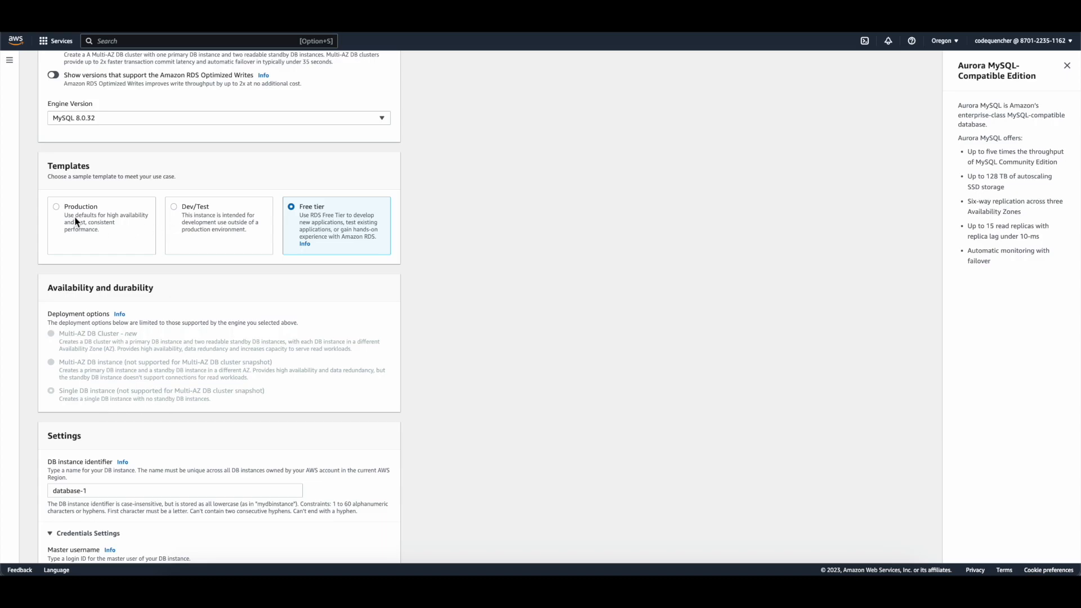
pyautogui.click(56, 207)
pyautogui.click(174, 207)
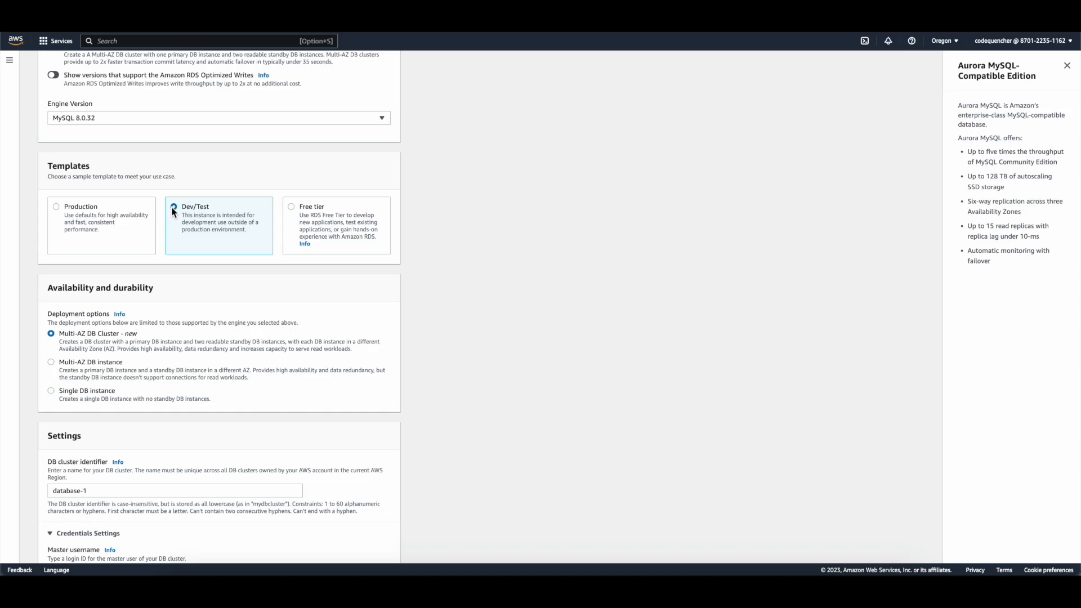
# Step: Switch to the Free tier template and rename the instance identifier from database-1 to my-first-database
pyautogui.click(291, 208)
pyautogui.scroll(-3, 289, 242)
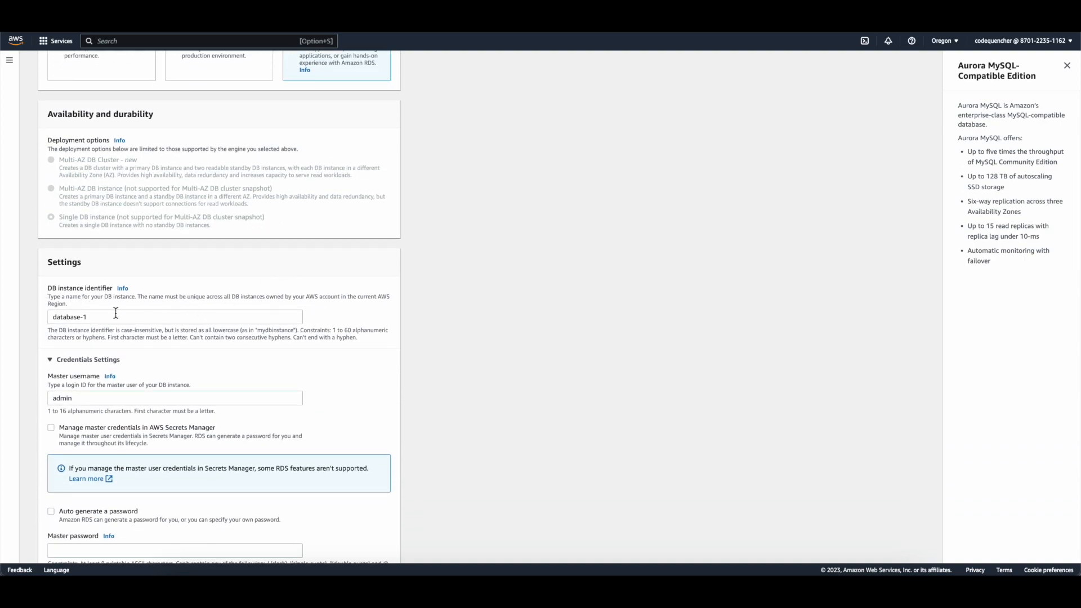
pyautogui.moveTo(115, 317); pyautogui.dragTo(3, 316)
pyautogui.write('my-first-')
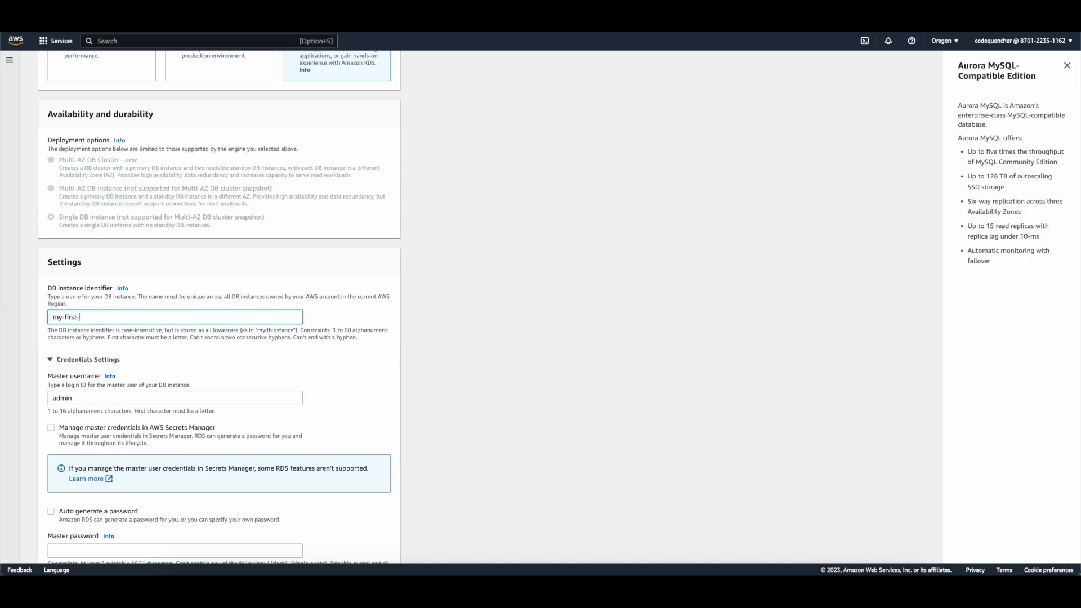
pyautogui.write('database')
# Step: Enter the master password for user admin and move to the confirmation field
pyautogui.scroll(-1, 59, 339)
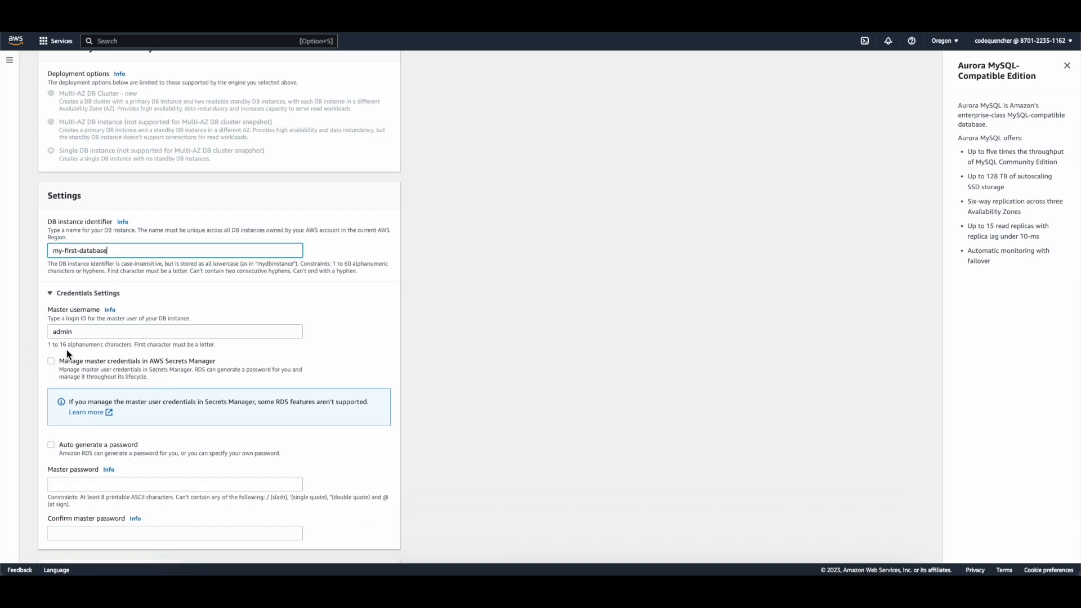
pyautogui.scroll(-1, 66, 350)
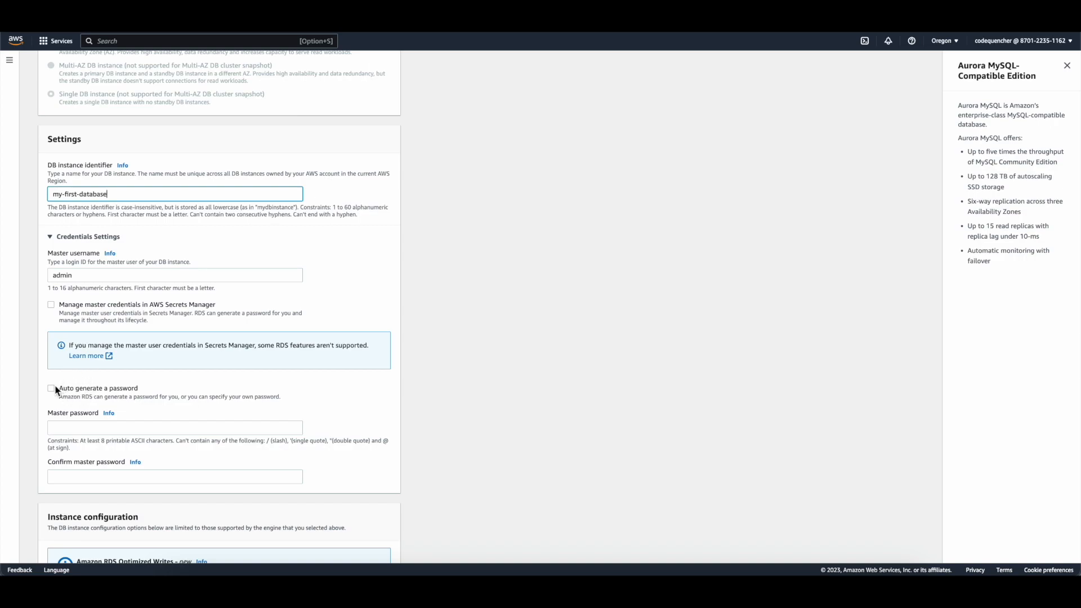
pyautogui.click(73, 426)
pyautogui.write('•')
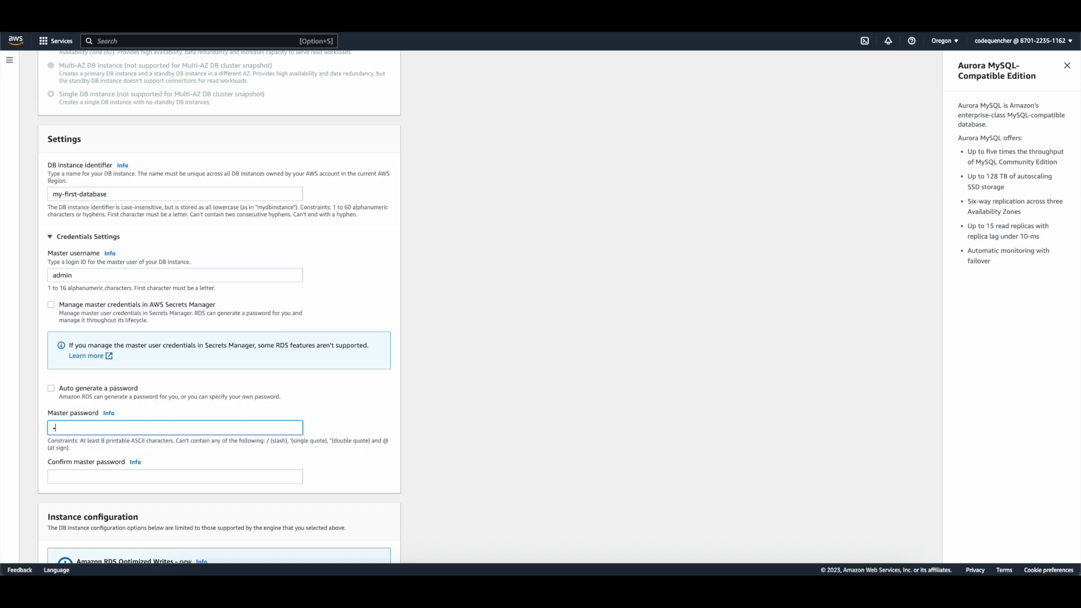
pyautogui.write('••••••')
pyautogui.press('Tab')
pyautogui.write('•••••••')
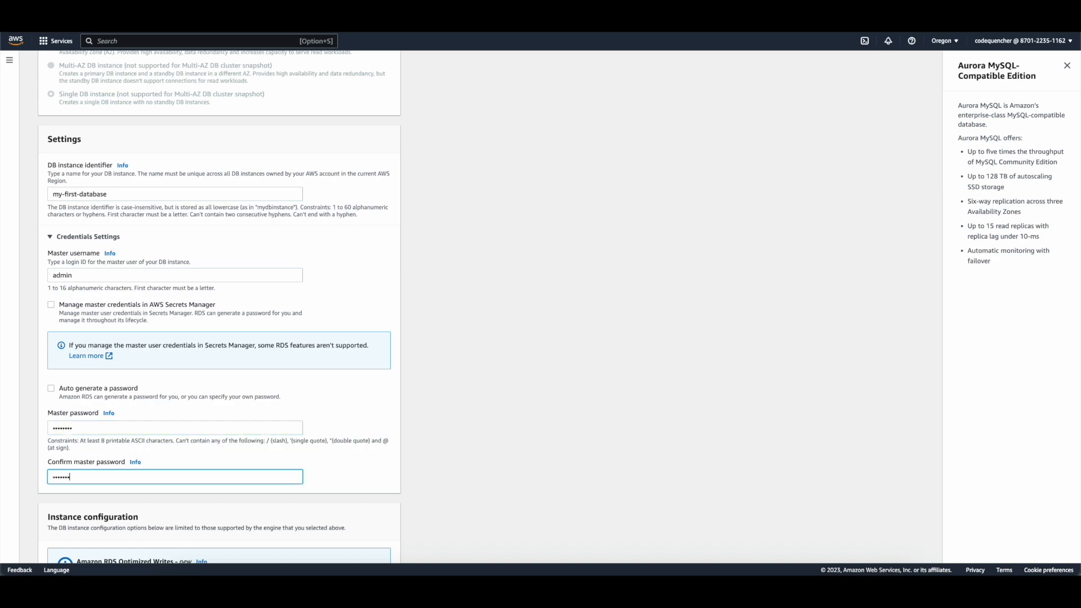
# Step: Use the burstable db.t3.micro instance class (2 vCPUs, 1 GiB RAM)
pyautogui.scroll(-2, 219, 307)
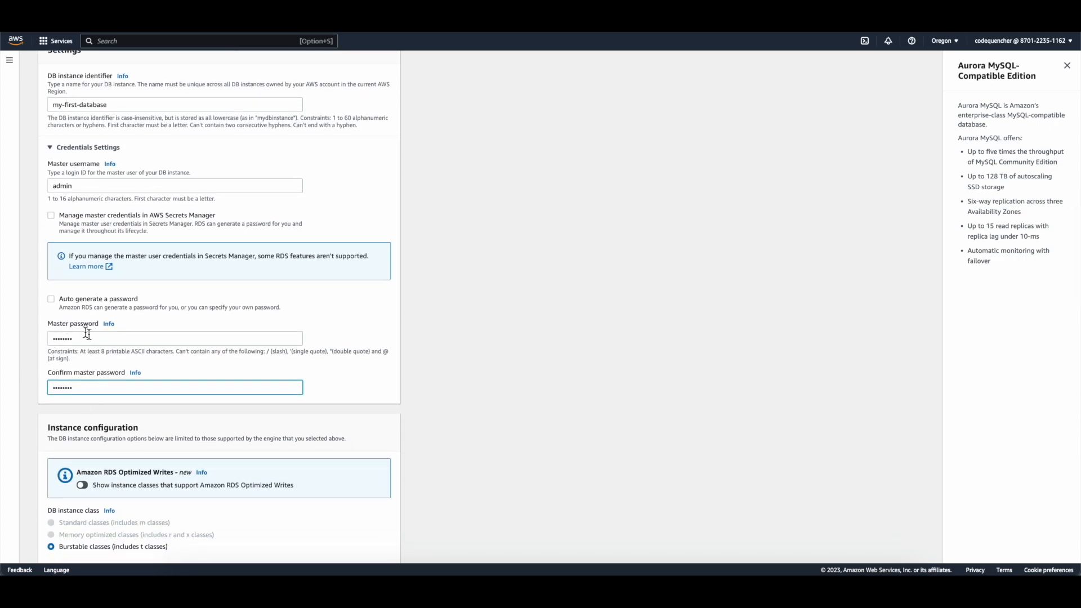
pyautogui.scroll(-3, 79, 410)
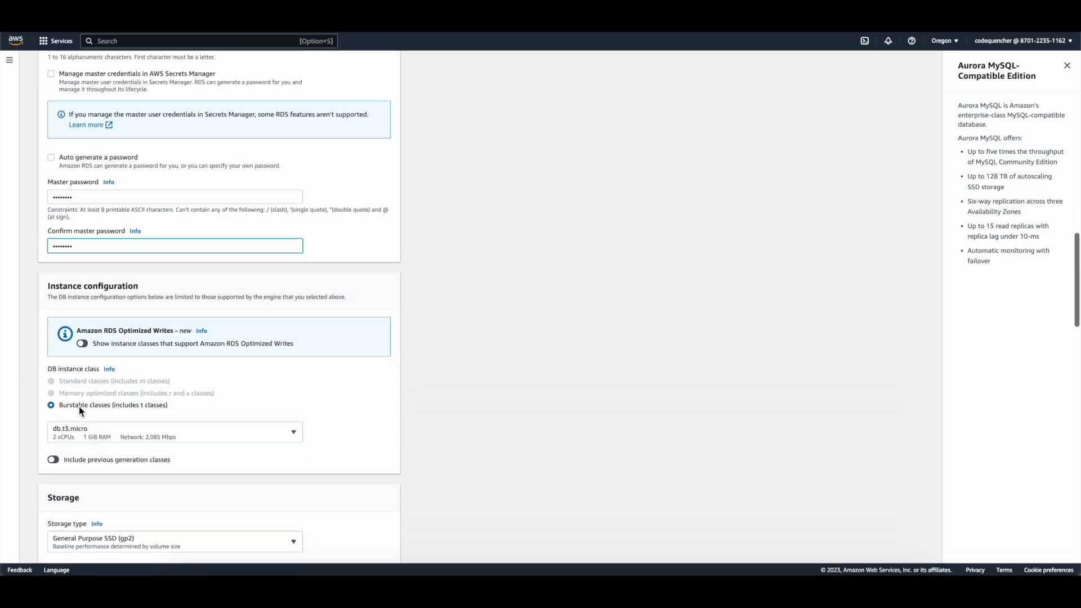
pyautogui.click(119, 430)
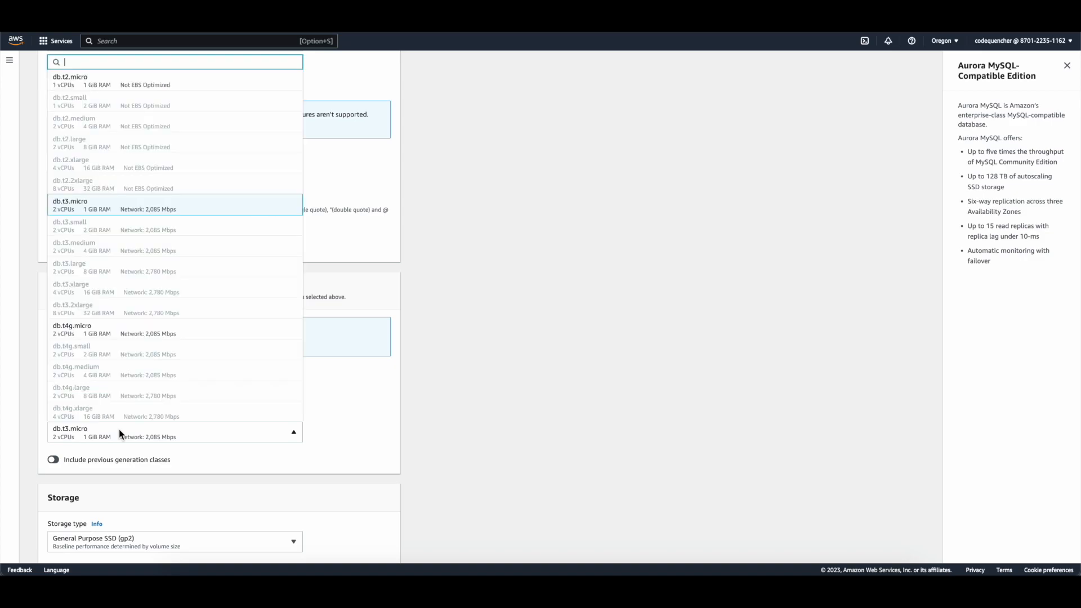
pyautogui.scroll(3, 133, 330)
pyautogui.scroll(-1, 133, 326)
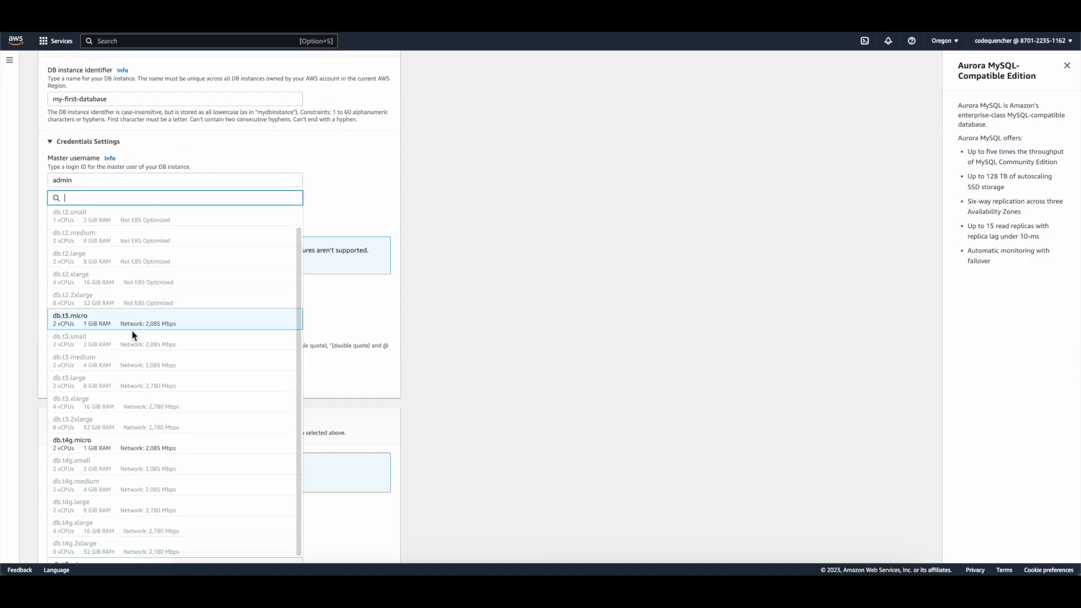
pyautogui.scroll(-2, 132, 331)
pyautogui.scroll(1, 132, 329)
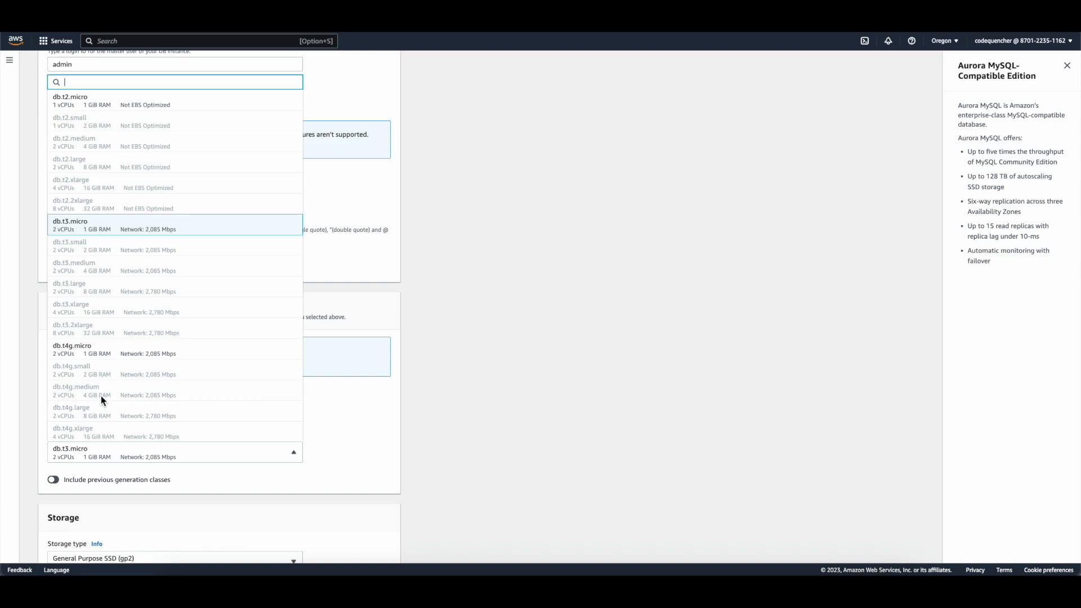
pyautogui.click(487, 424)
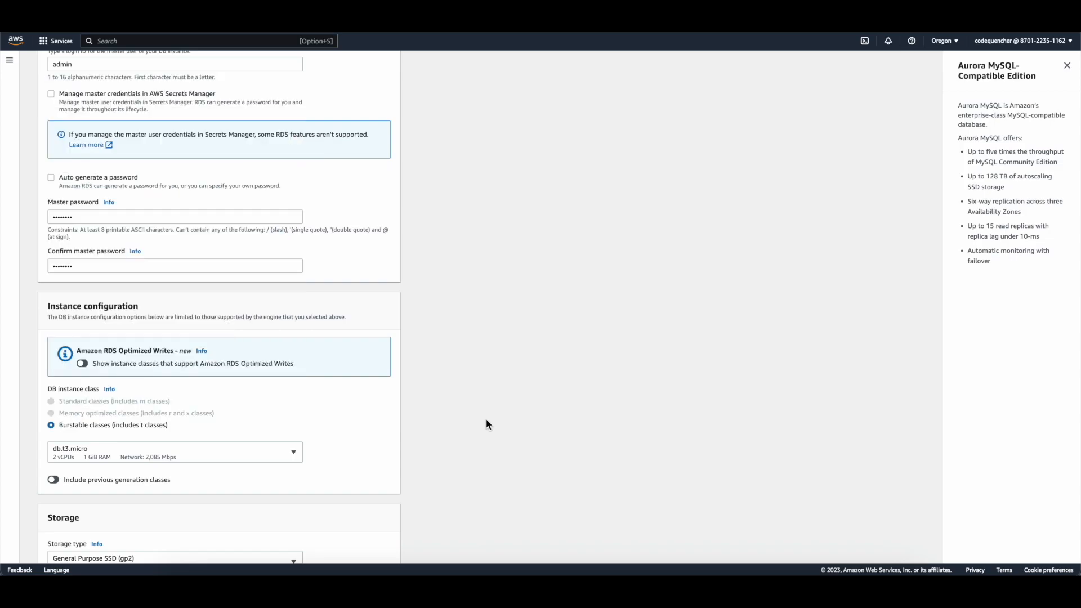
# Step: Change Allocated storage from 200 to 20 GiB on General Purpose SSD (gp2)
pyautogui.scroll(-4, 488, 423)
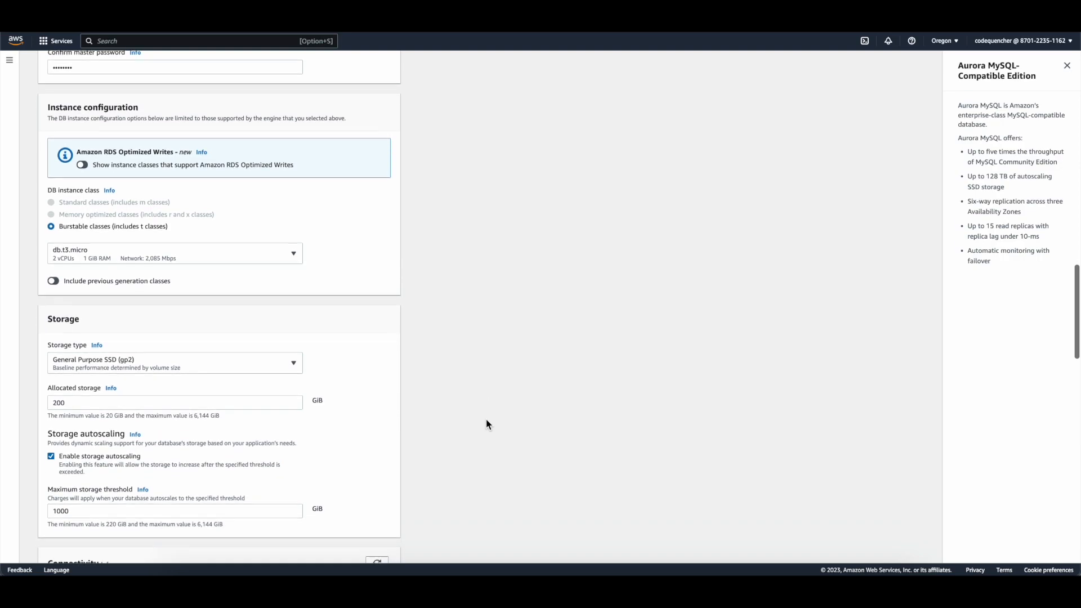
pyautogui.scroll(-1, 486, 423)
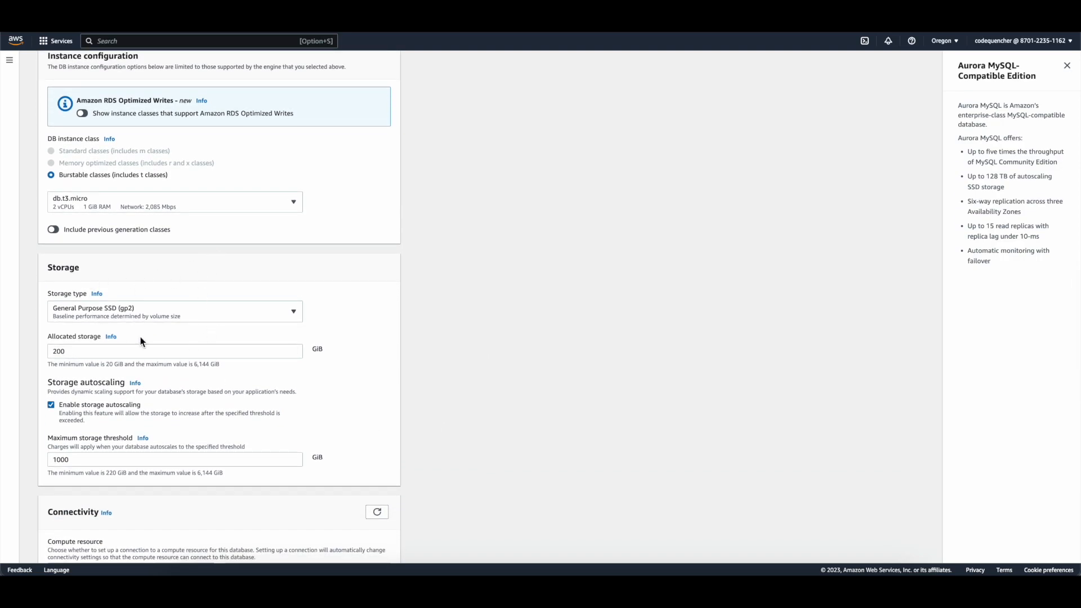
pyautogui.doubleClick(76, 351)
pyautogui.write('20')
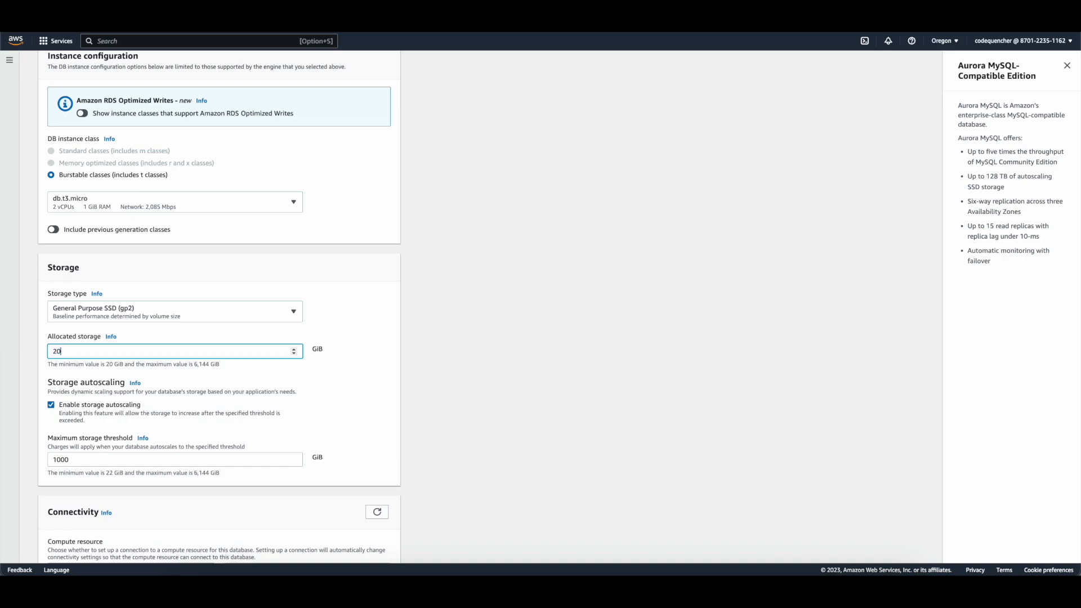
pyautogui.click(414, 339)
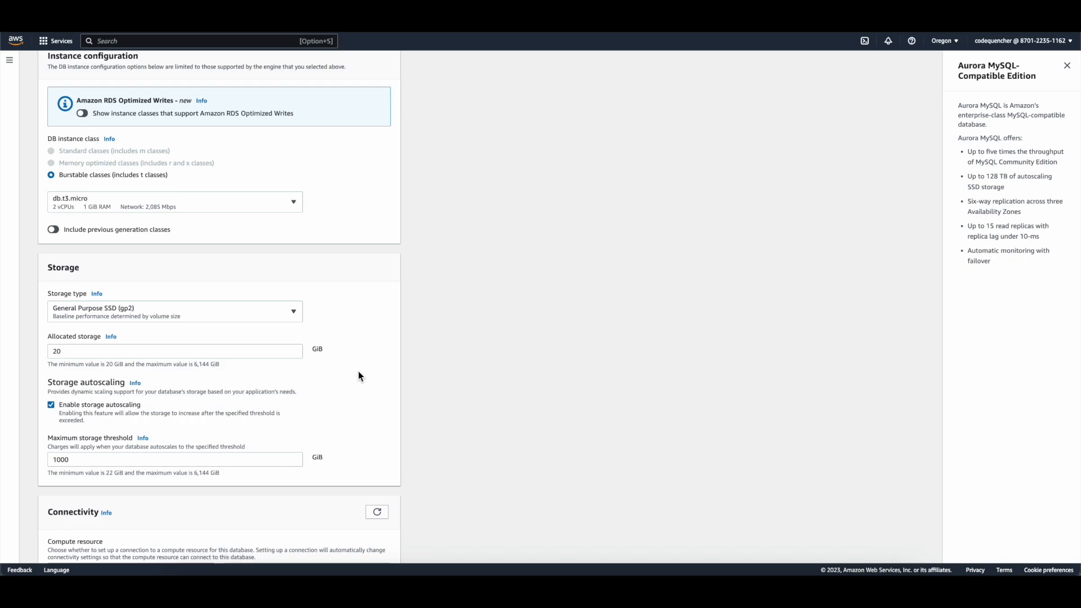
# Step: Highlight the 1000 GiB autoscaling threshold and the 6,144 GiB maximum in the storage hint
pyautogui.scroll(-1, 358, 374)
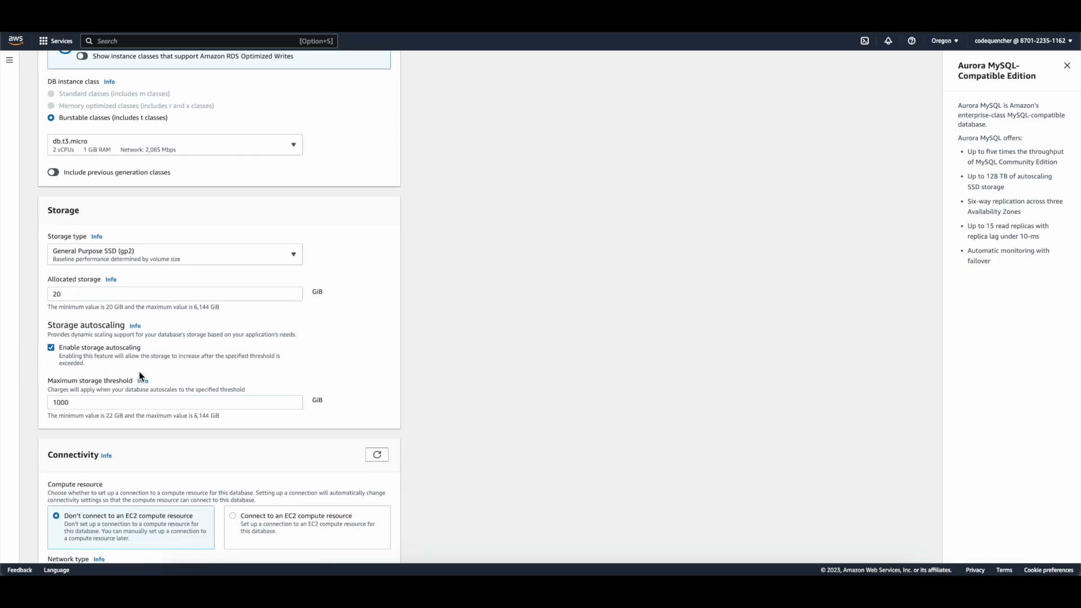
pyautogui.click(69, 293)
pyautogui.moveTo(100, 399); pyautogui.dragTo(27, 402)
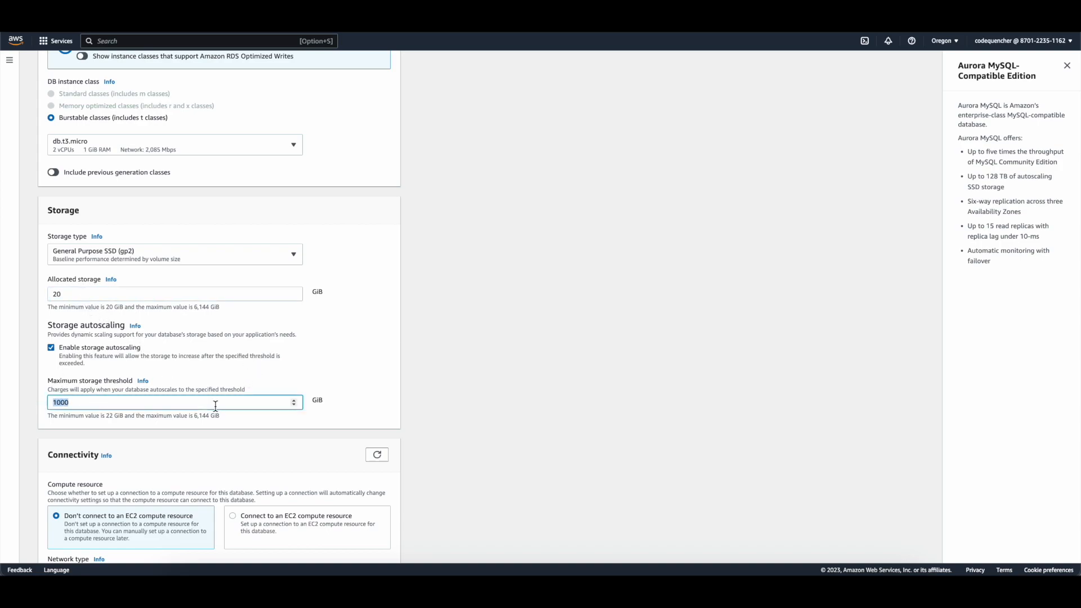
pyautogui.moveTo(194, 415); pyautogui.dragTo(212, 416)
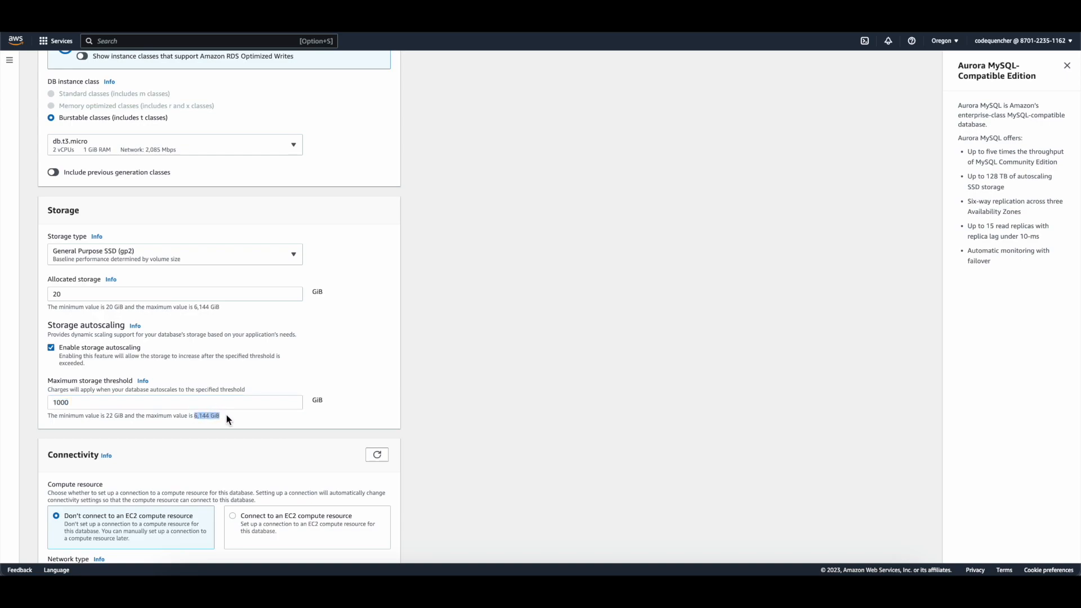
pyautogui.scroll(-3, 228, 420)
pyautogui.scroll(-2, 228, 420)
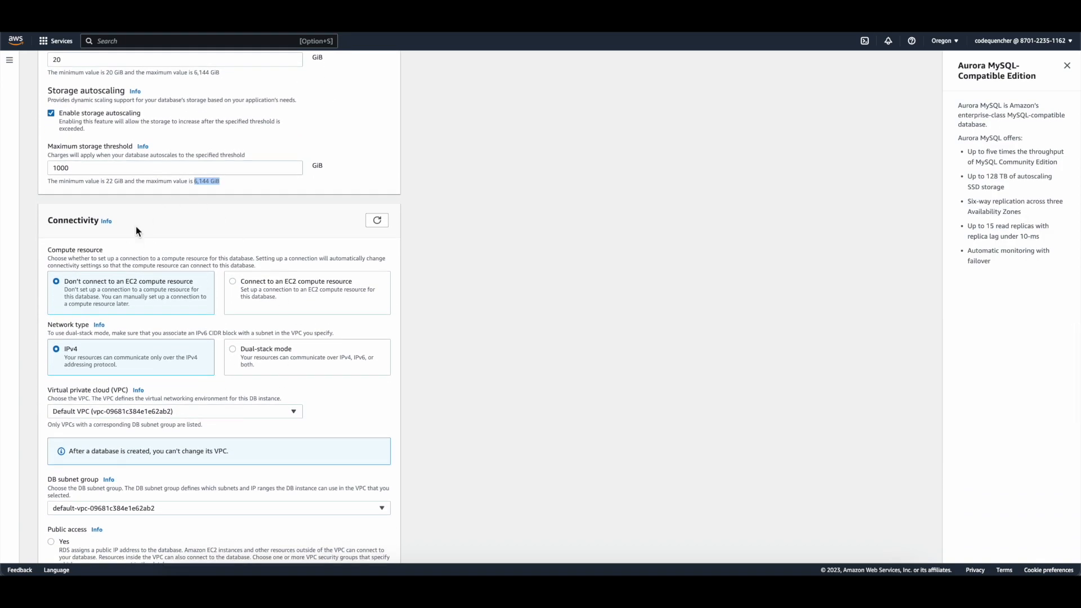
pyautogui.scroll(-1, 116, 298)
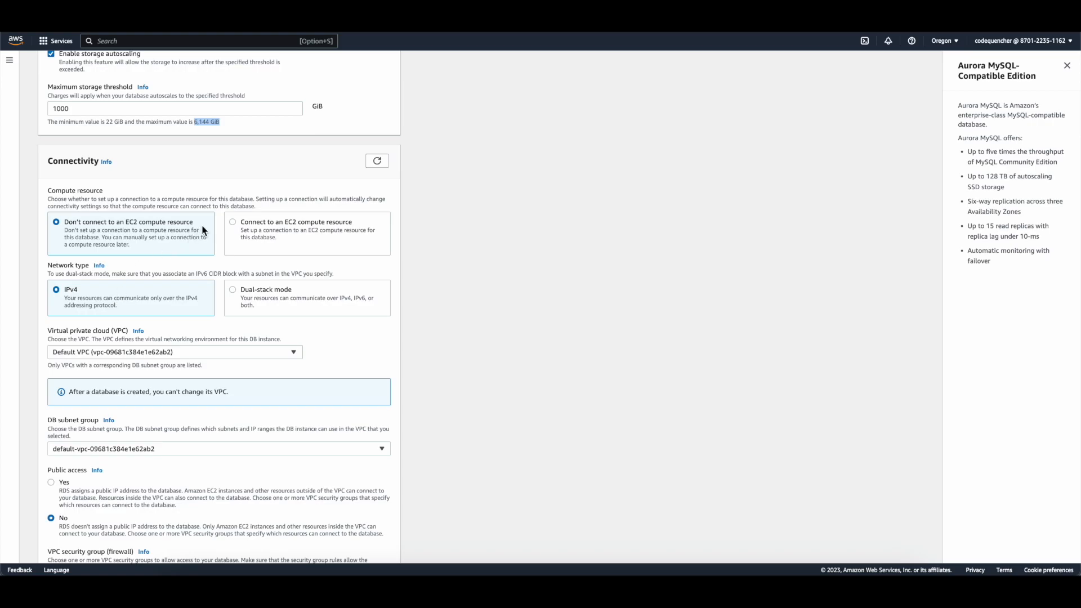
pyautogui.moveTo(64, 221); pyautogui.dragTo(168, 220)
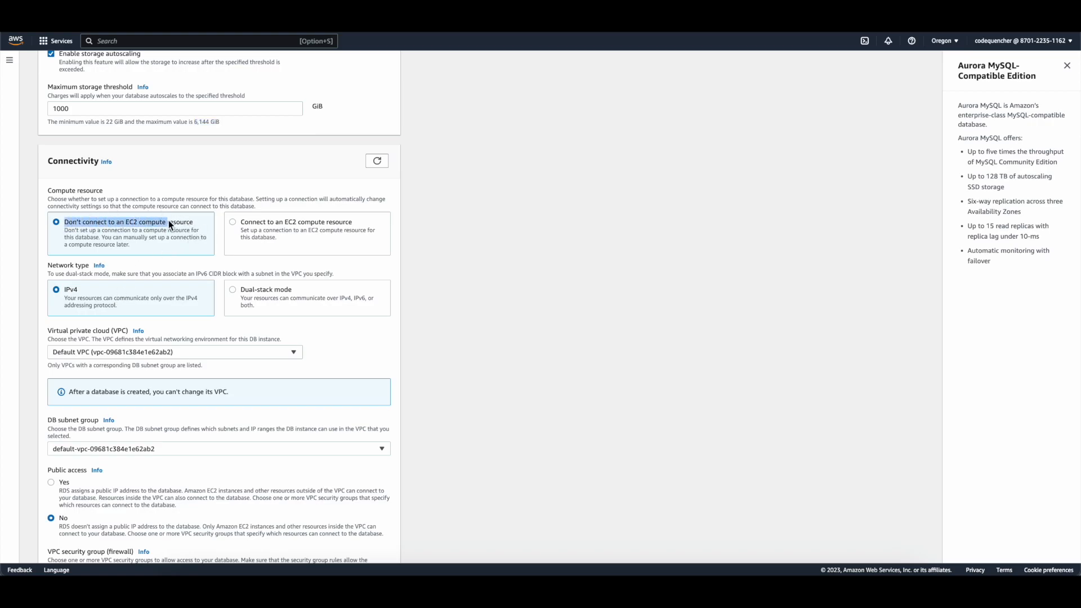
pyautogui.scroll(-1, 189, 221)
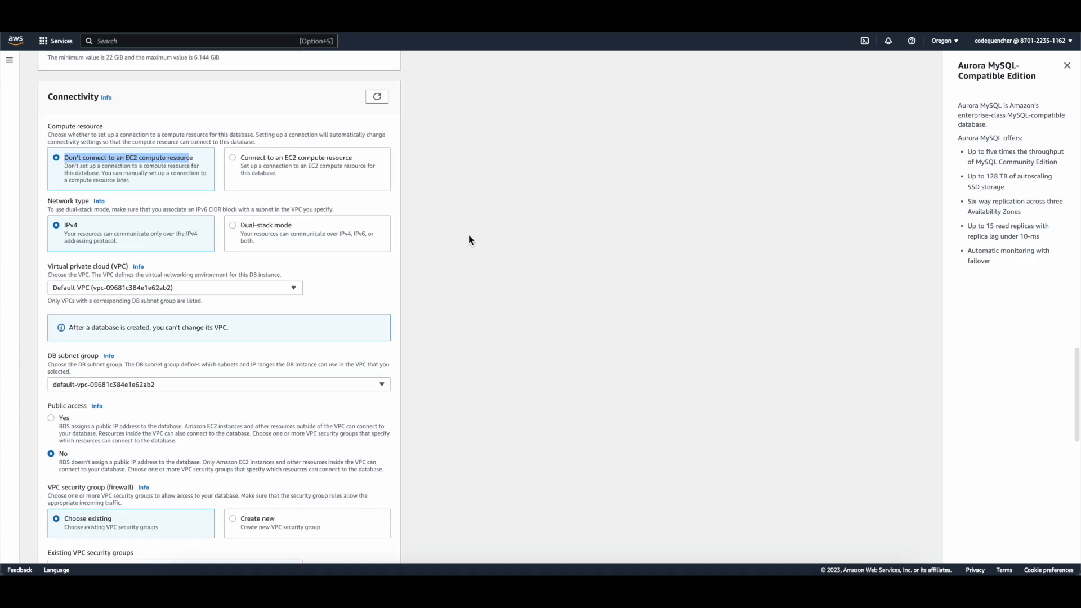
pyautogui.click(468, 236)
pyautogui.scroll(-1, 468, 235)
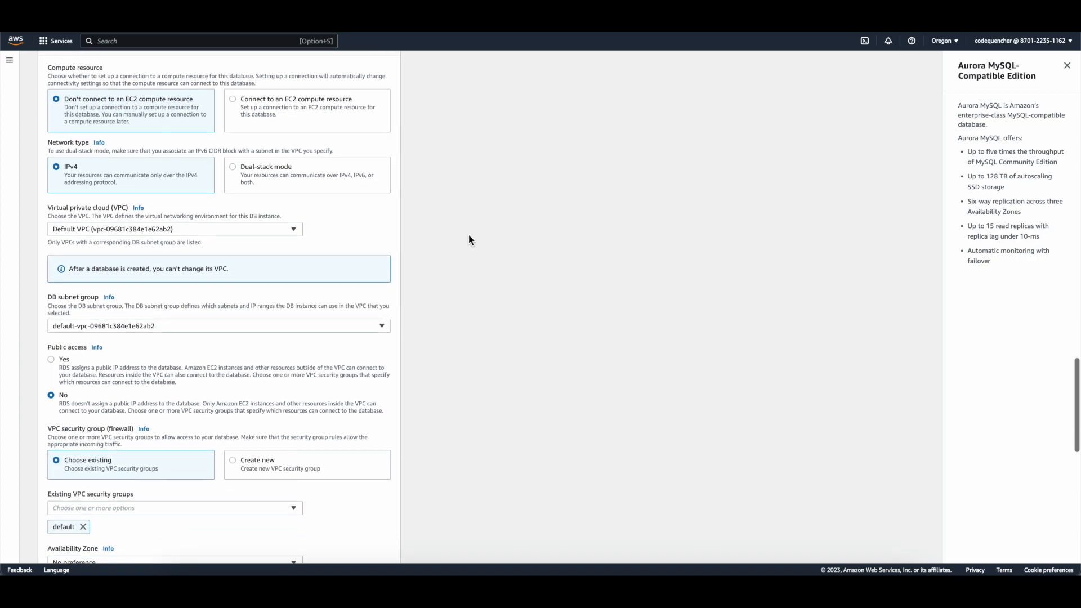
pyautogui.scroll(-2, 256, 250)
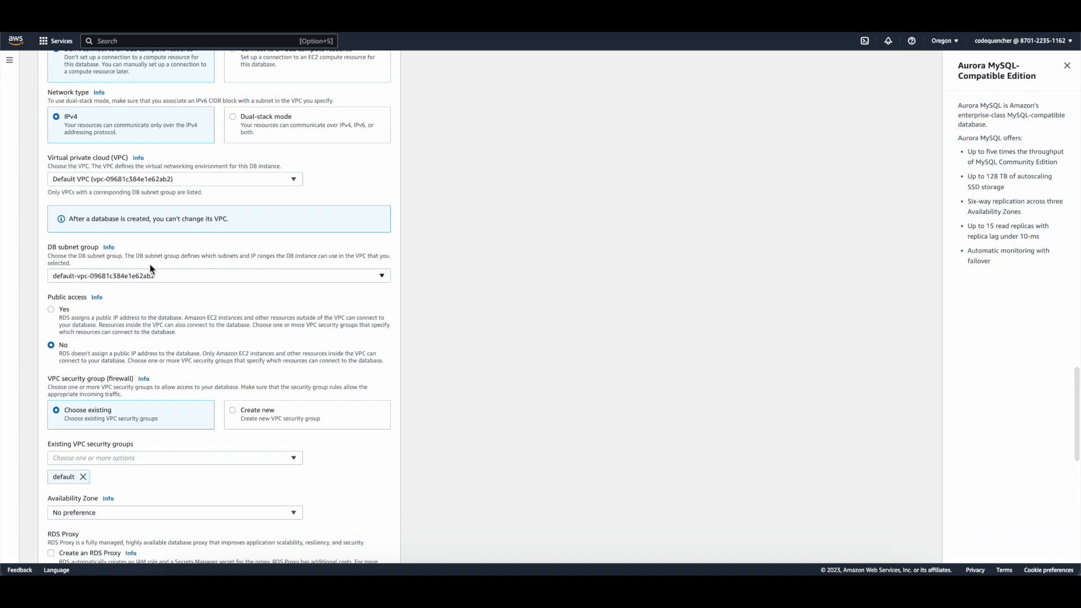
pyautogui.scroll(-3, 204, 260)
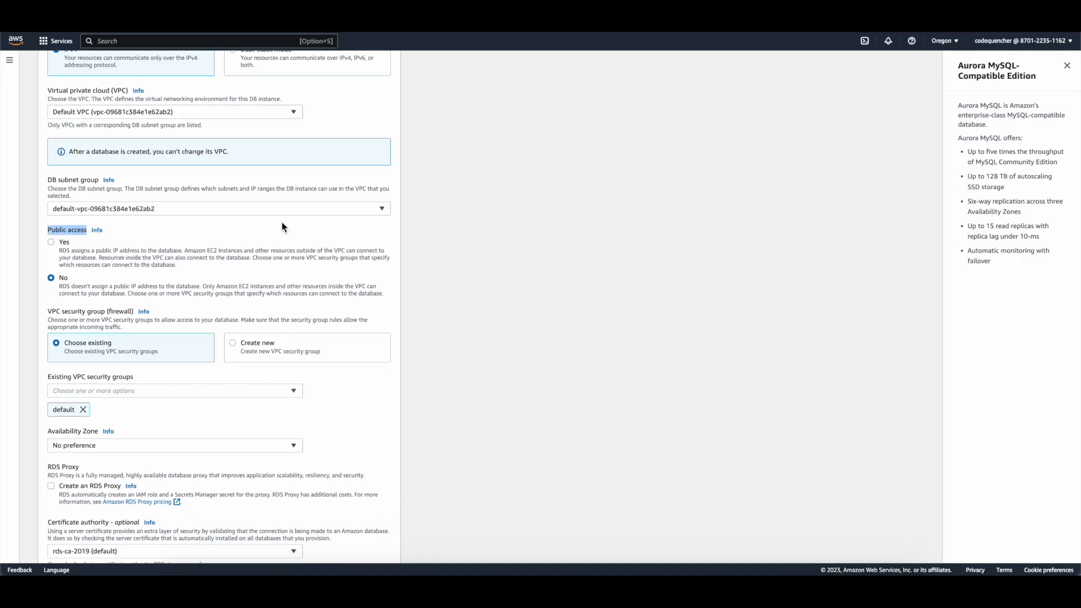
# Step: Set Public access to Yes and move down to the Database authentication section
pyautogui.click(63, 243)
pyautogui.scroll(-4, 187, 304)
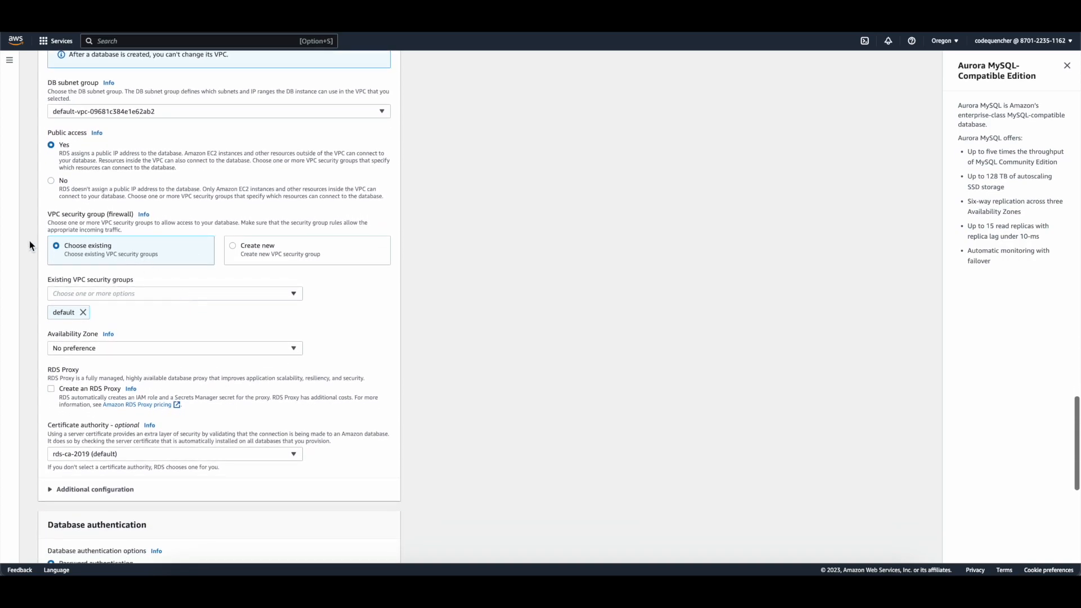
pyautogui.scroll(-3, 108, 321)
pyautogui.scroll(-3, 108, 325)
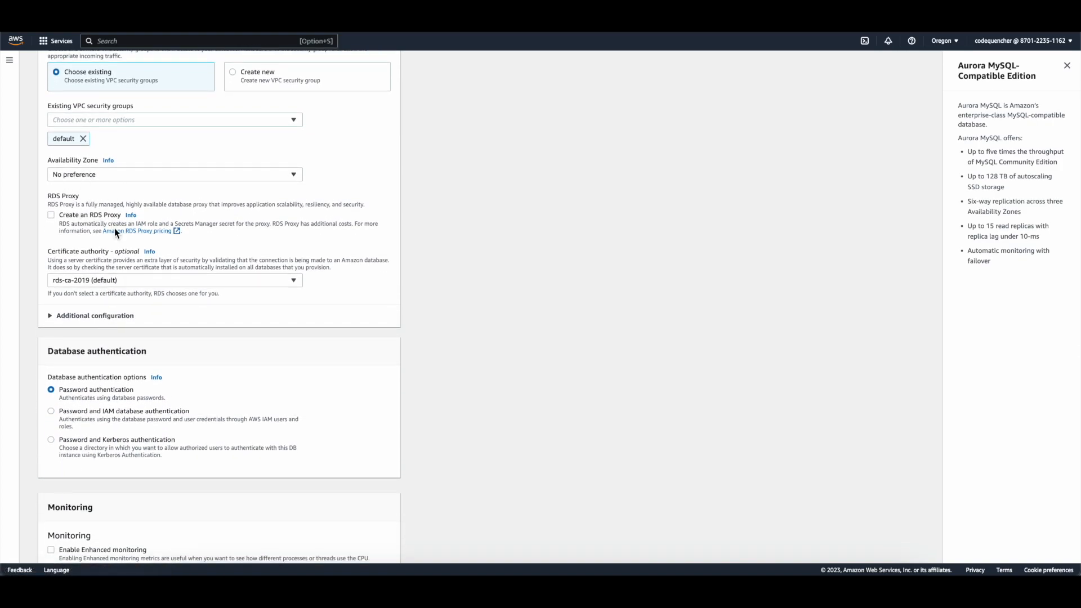
pyautogui.scroll(-1, 155, 302)
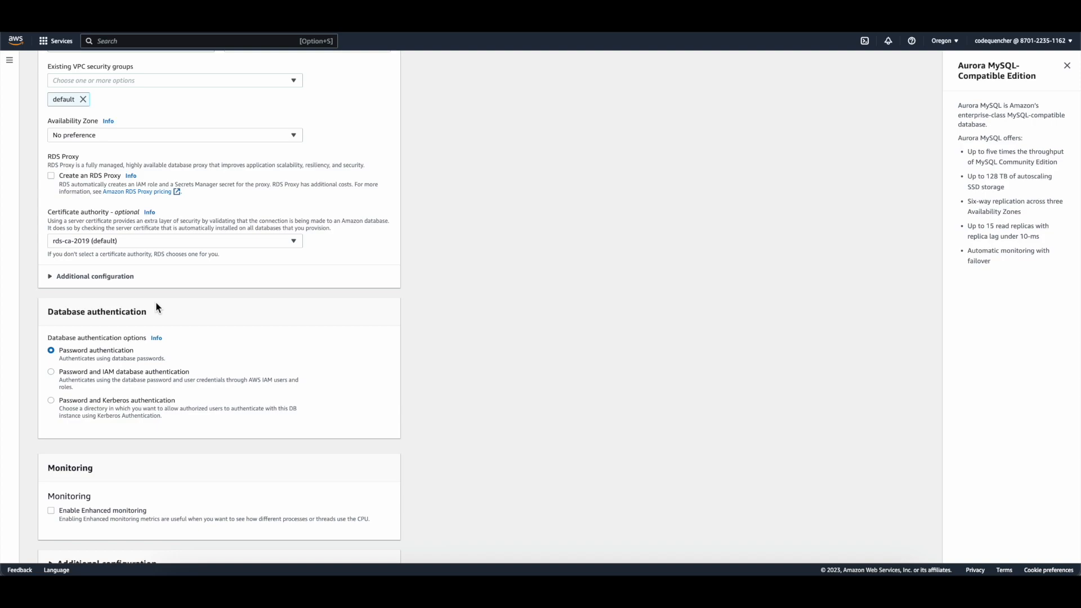
pyautogui.scroll(-2, 156, 307)
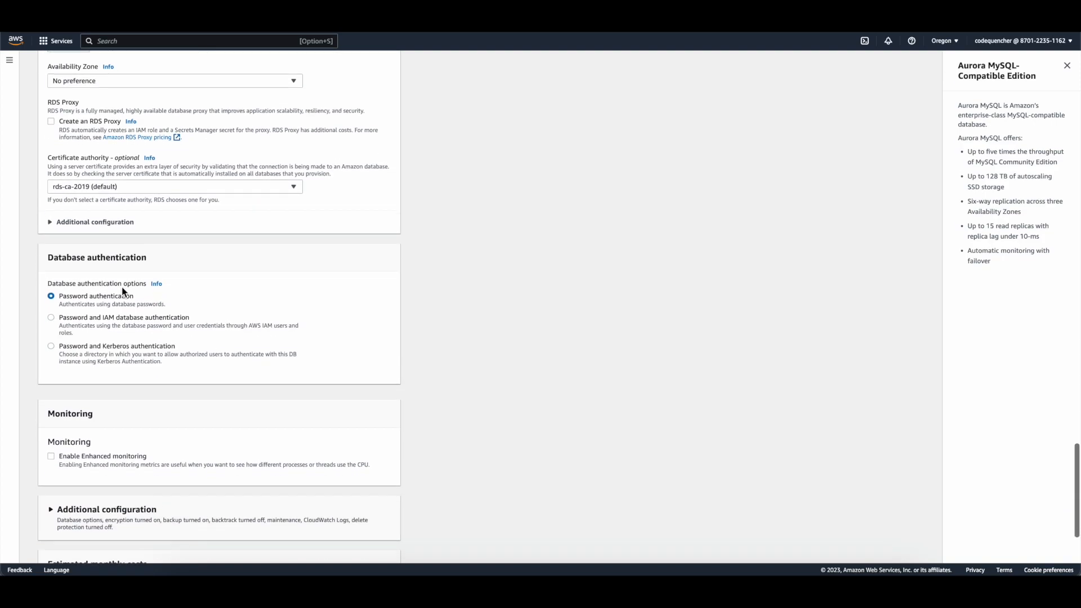
pyautogui.moveTo(47, 258); pyautogui.dragTo(161, 255)
pyautogui.click(96, 292)
pyautogui.scroll(-3, 95, 293)
pyautogui.moveTo(60, 348); pyautogui.dragTo(193, 348)
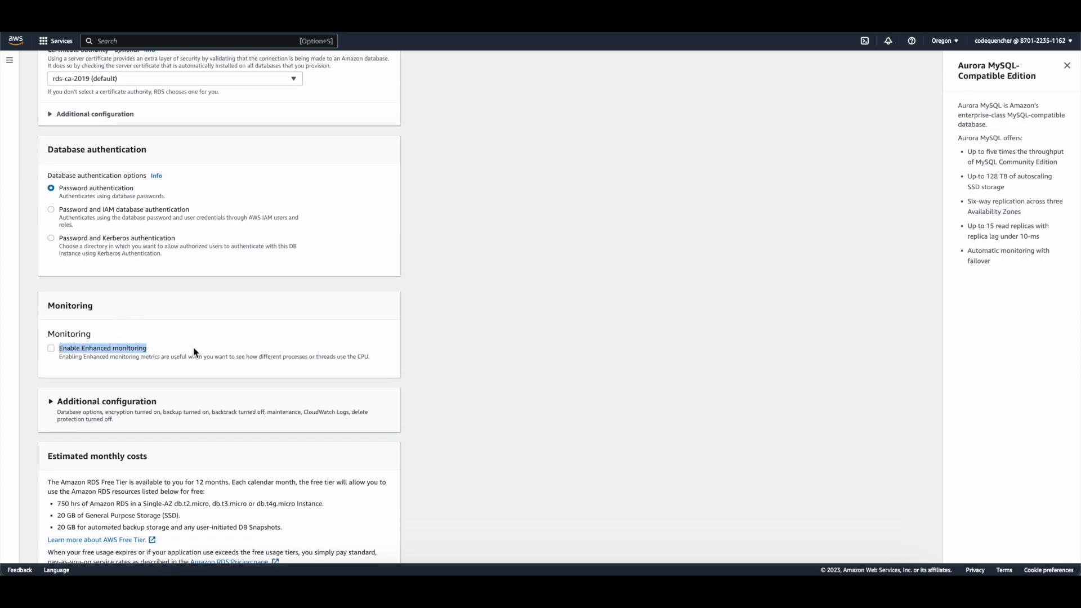
pyautogui.click(495, 334)
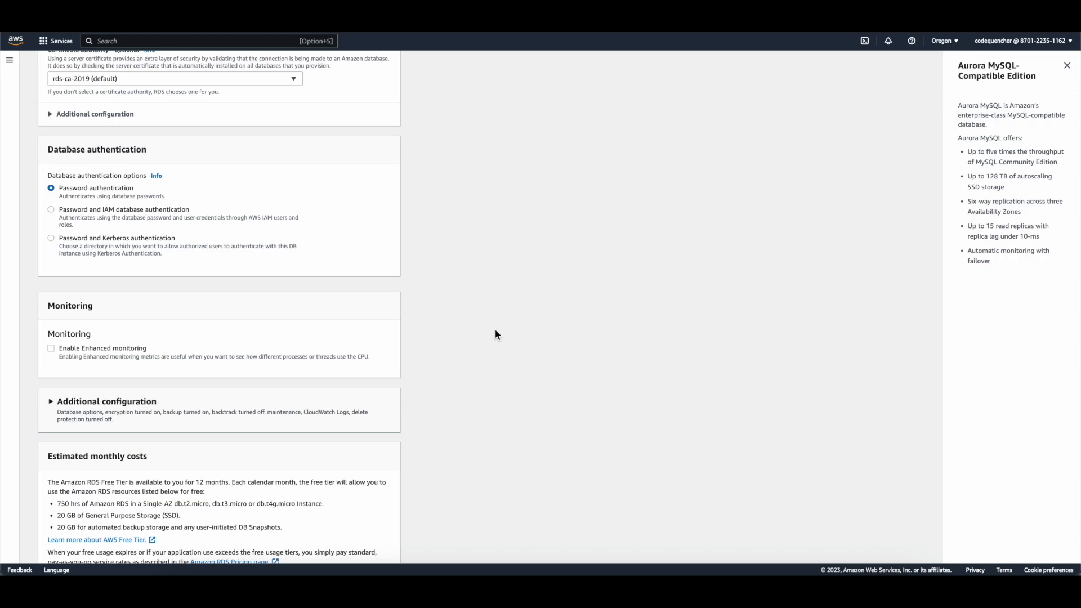
pyautogui.scroll(-1, 495, 333)
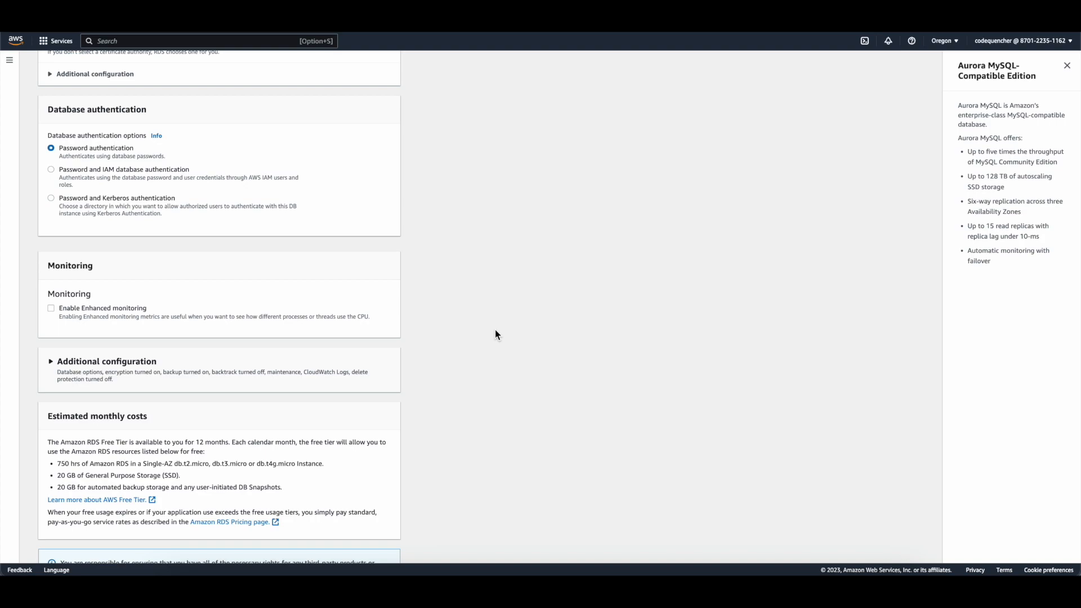
pyautogui.scroll(-2, 494, 334)
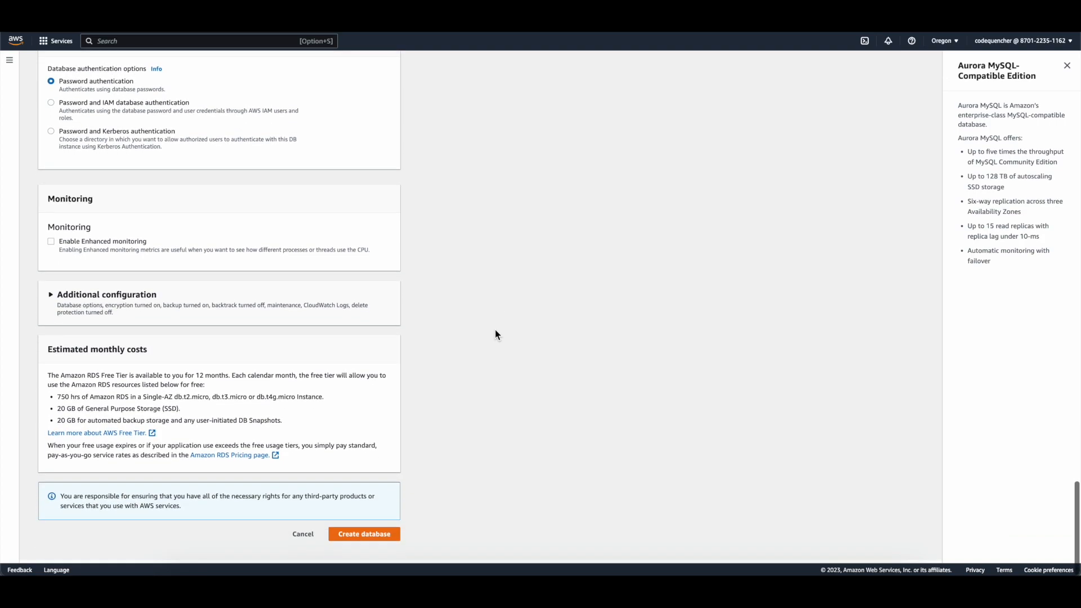
# Step: Submit Create database, then dismiss the breached-password warning and decline Chrome's password save
pyautogui.click(386, 538)
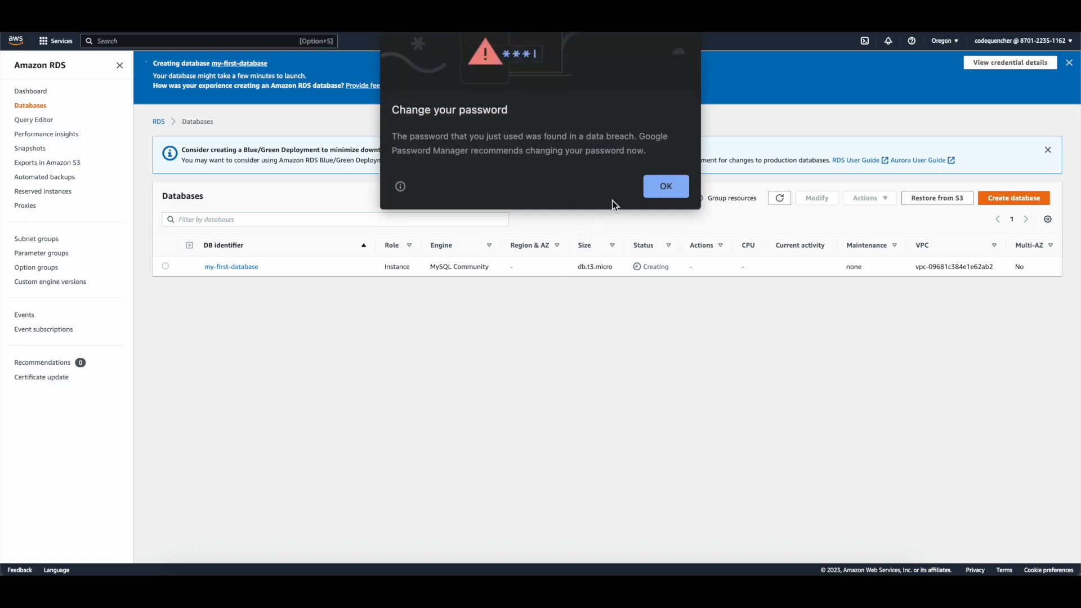
pyautogui.click(663, 191)
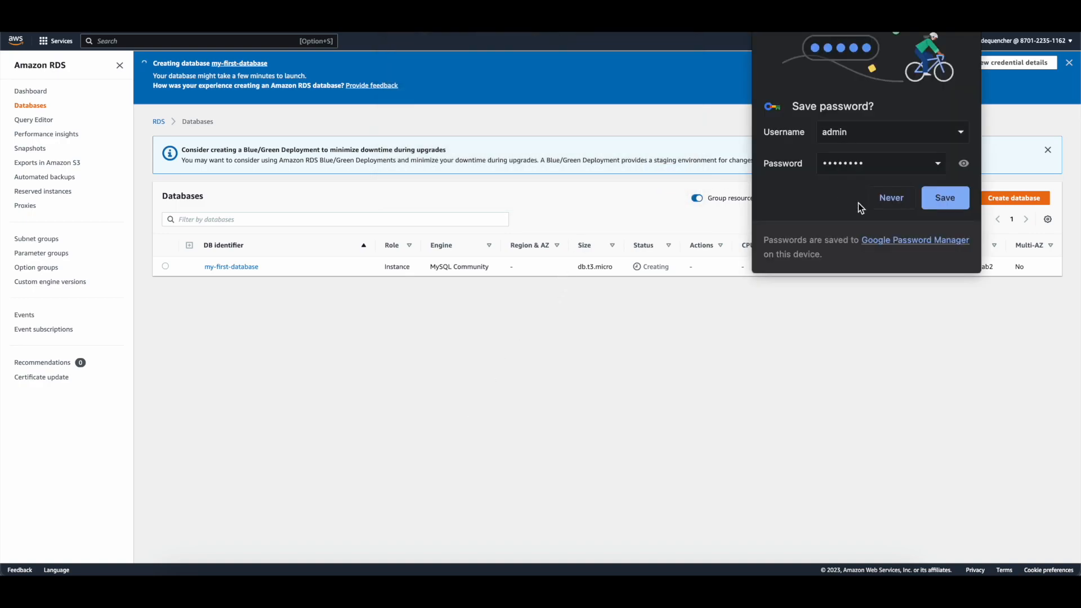
pyautogui.click(882, 200)
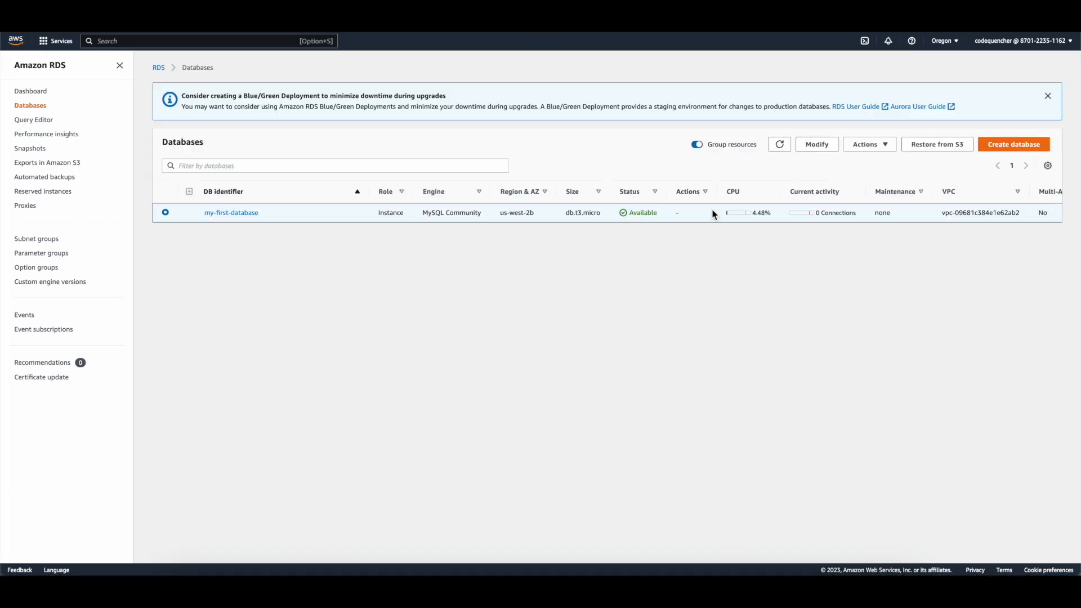
# Step: Open my-first-database and select its endpoint hostname under Connectivity & security (port 3306)
pyautogui.click(233, 212)
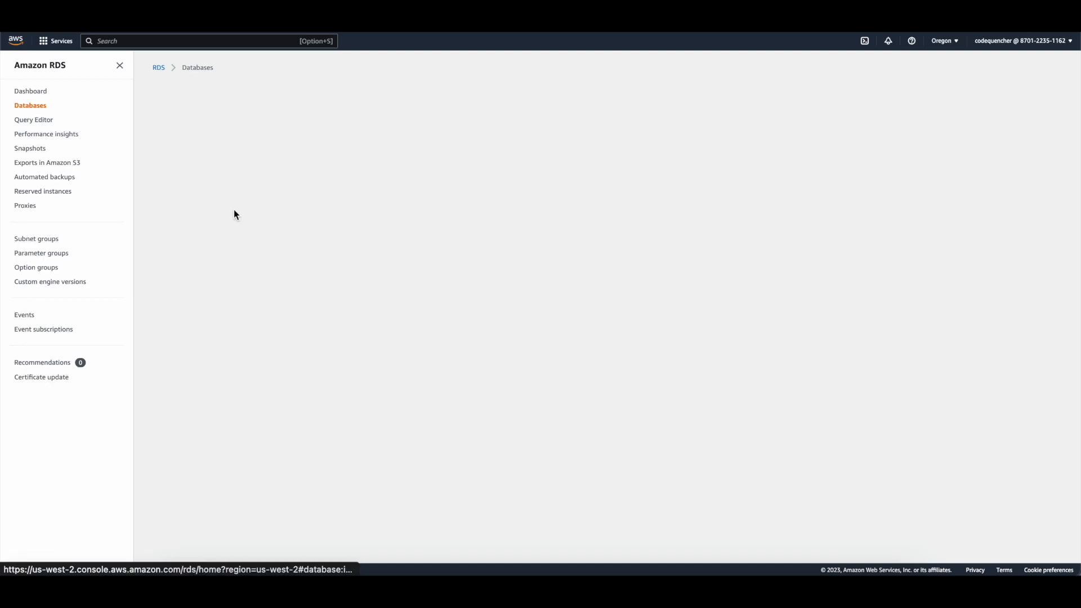
pyautogui.scroll(-1, 276, 358)
pyautogui.moveTo(162, 299); pyautogui.dragTo(350, 307)
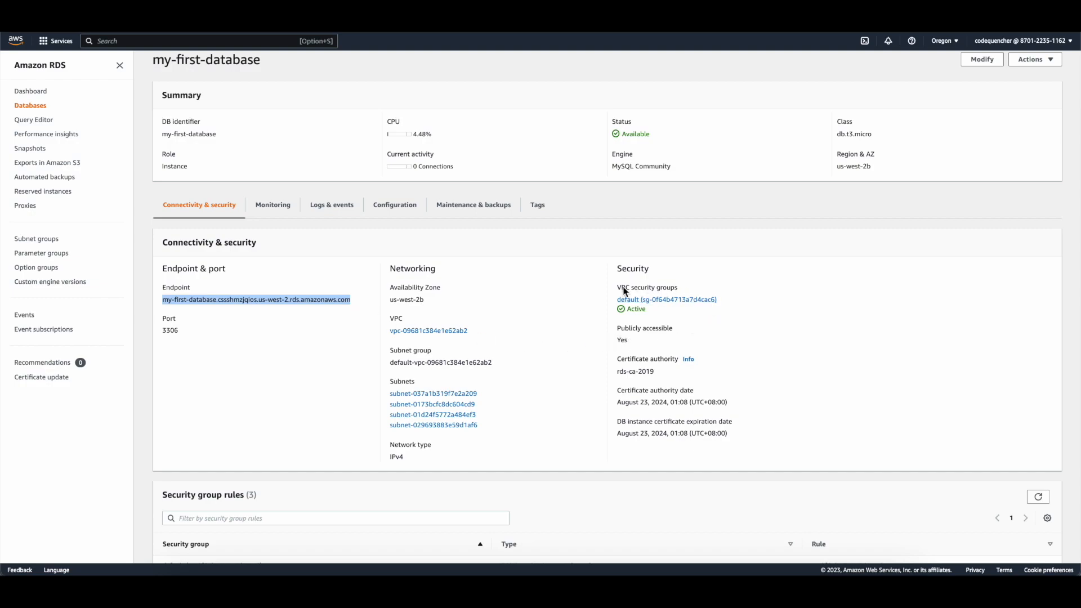
pyautogui.scroll(-3, 656, 332)
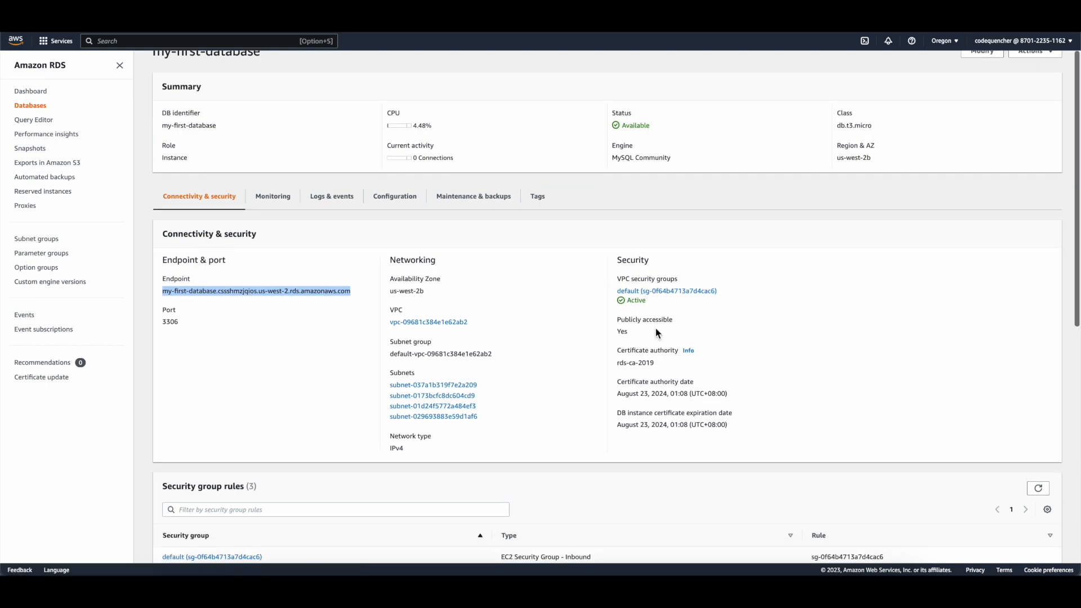
pyautogui.scroll(-1, 655, 332)
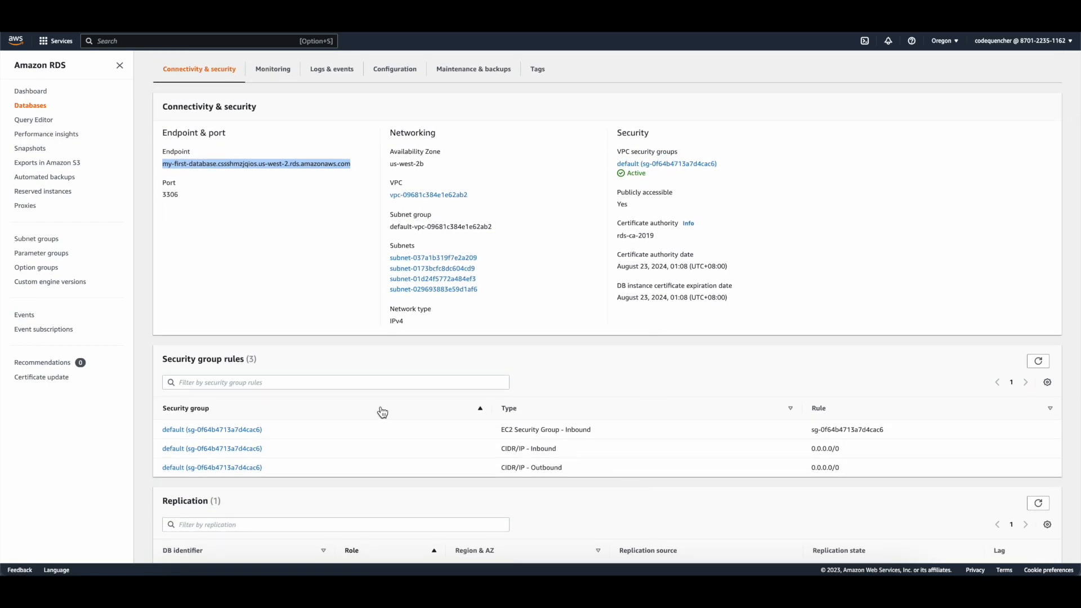
# Step: Open the default security group's inbound rules and select the MYSQL/Aurora port 3306 rule
pyautogui.click(242, 447)
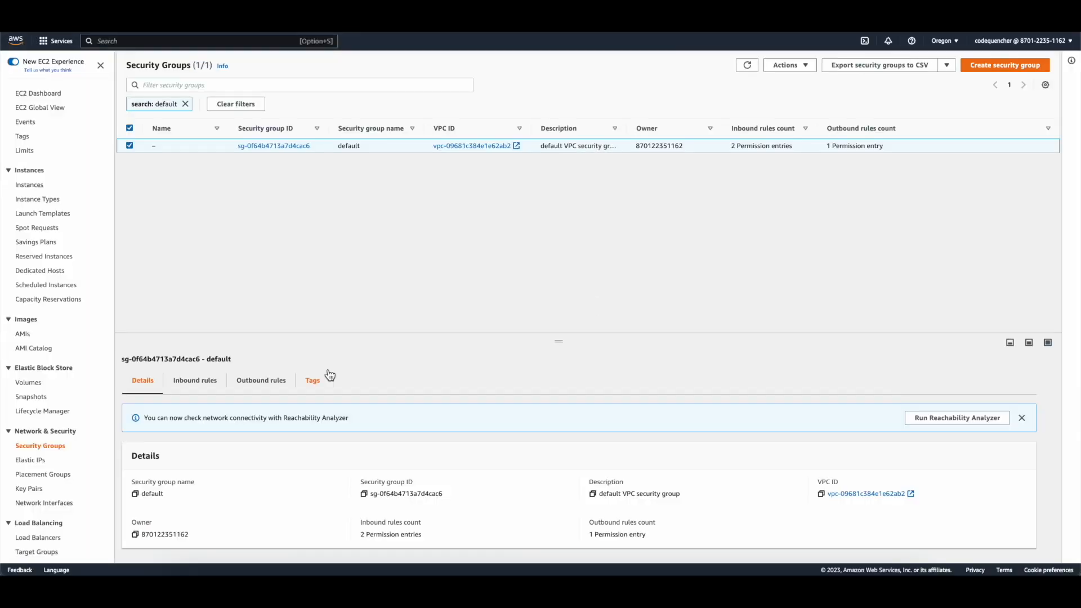
pyautogui.scroll(-1, 330, 376)
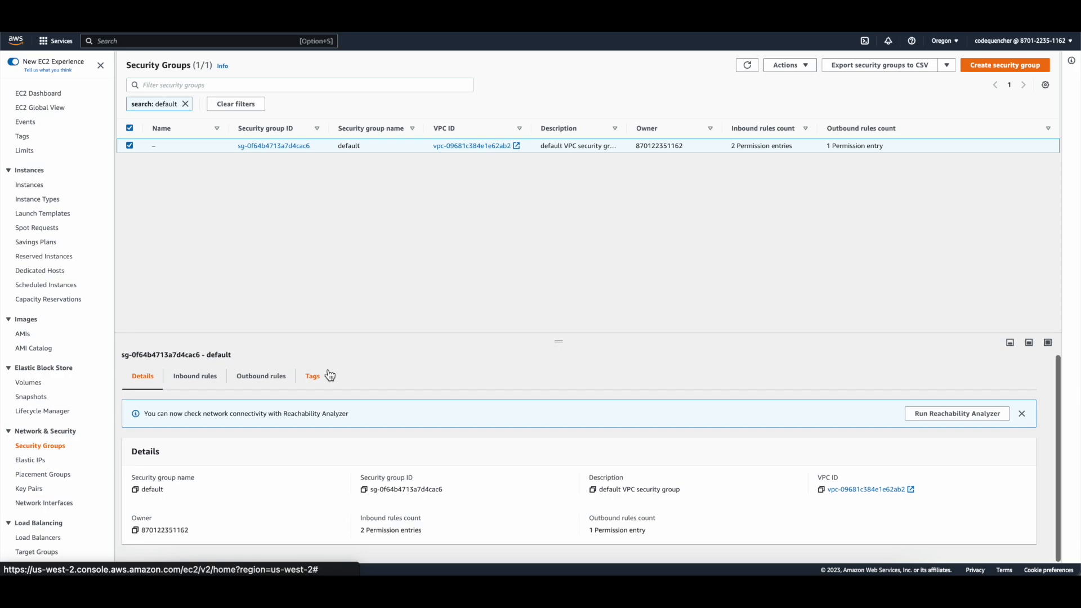
pyautogui.click(193, 376)
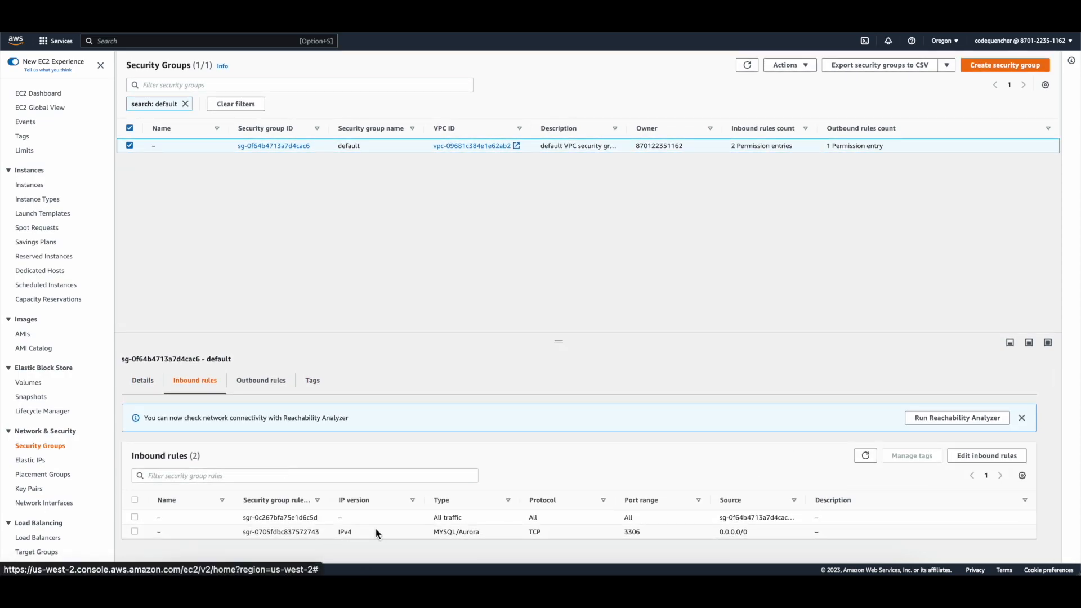
pyautogui.click(421, 530)
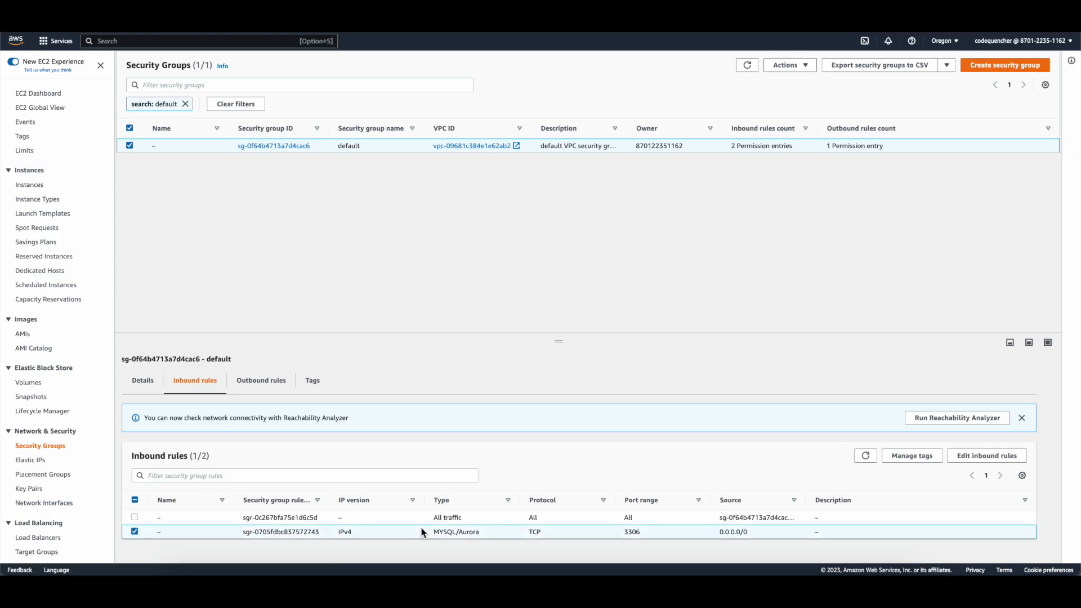
# Step: Replace the old MYSQL/Aurora inbound rule with a port 3306 rule from Anywhere-IPv4 (0.0.0.0/0) and save
pyautogui.click(981, 450)
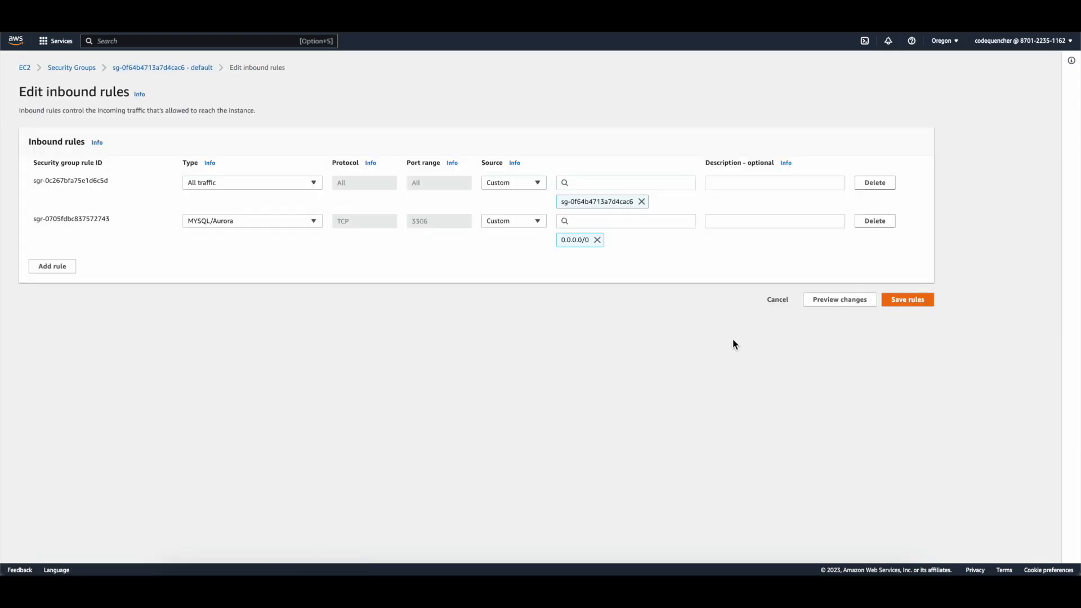
pyautogui.click(52, 266)
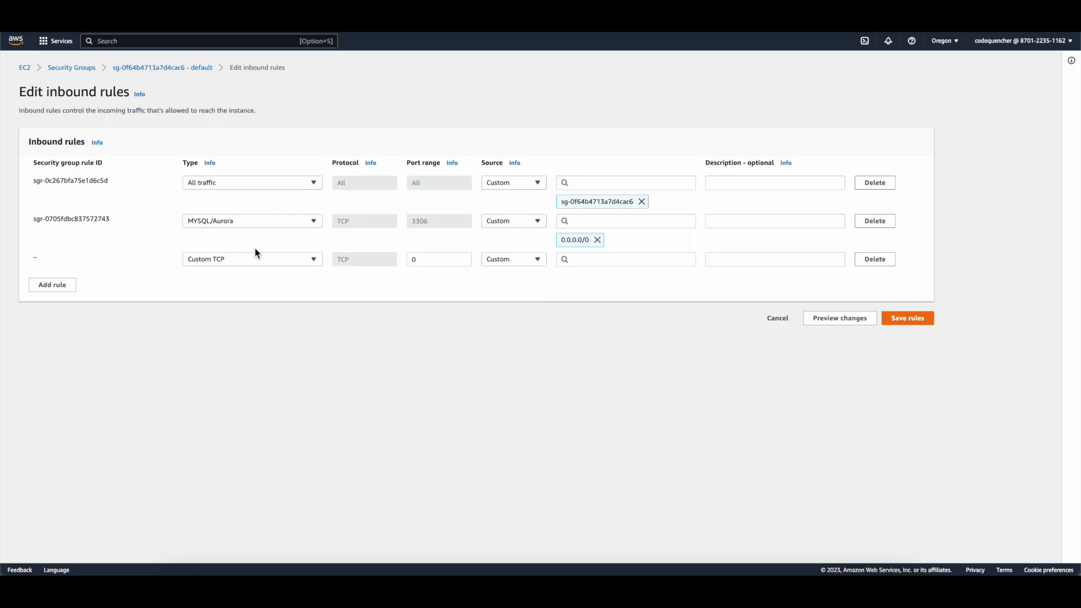
pyautogui.click(871, 221)
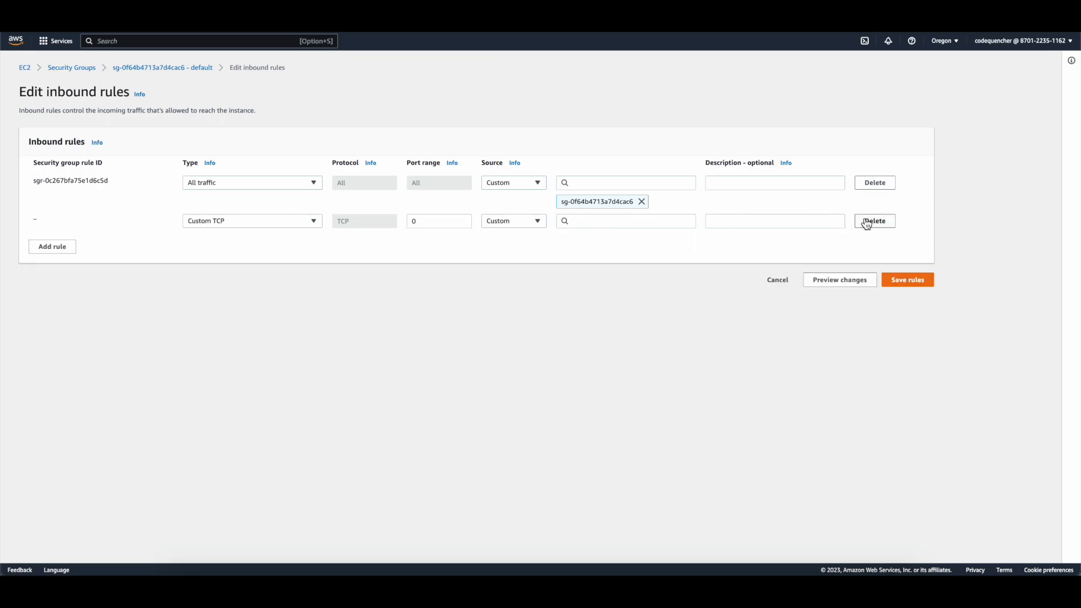
pyautogui.click(255, 221)
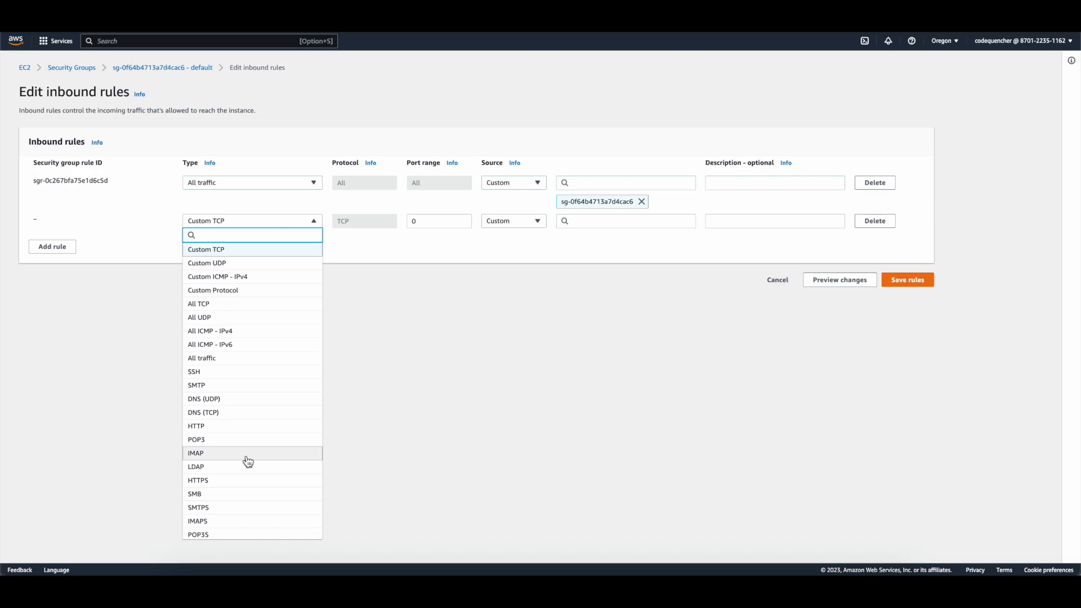
pyautogui.write('mys')
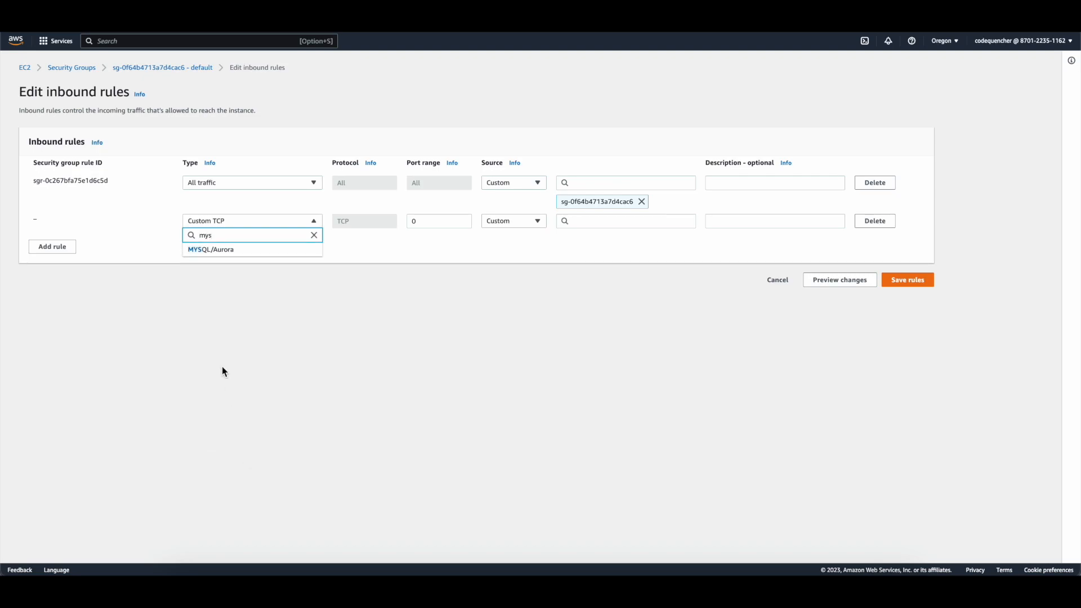
pyautogui.click(260, 250)
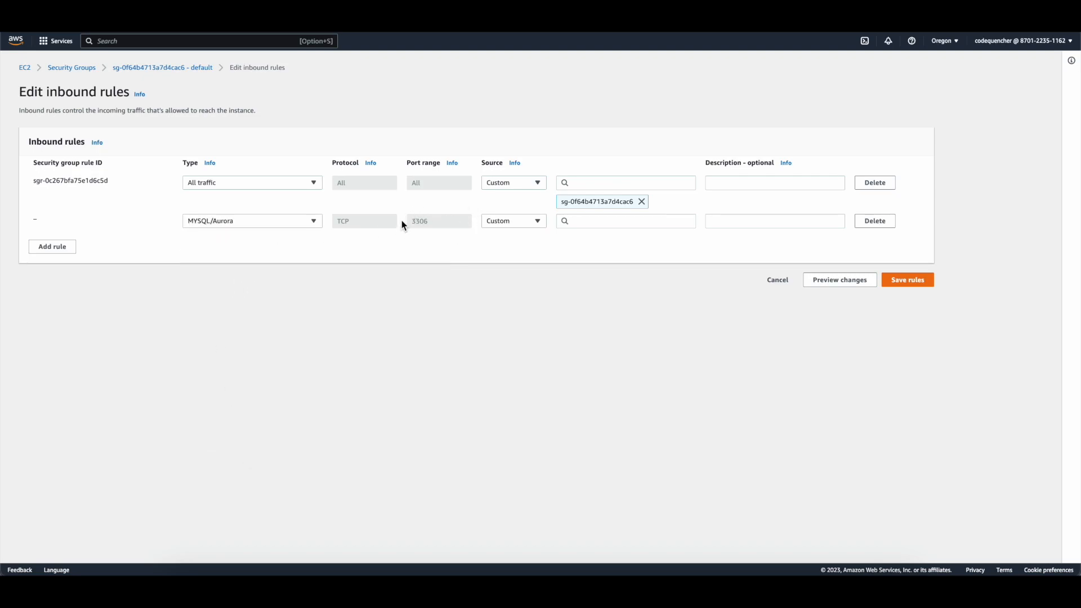
pyautogui.click(525, 221)
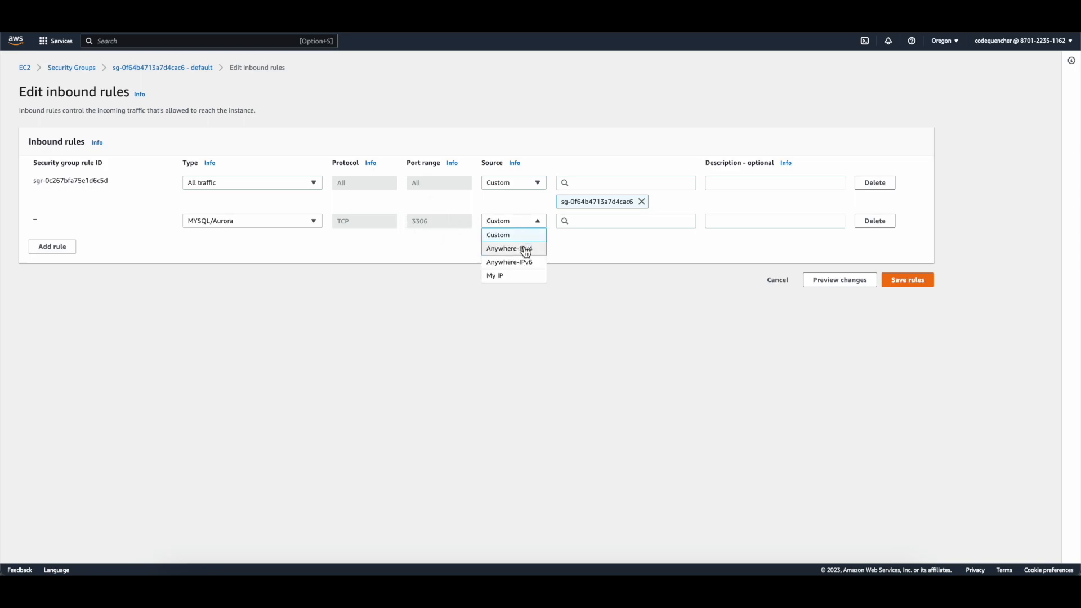
pyautogui.click(525, 249)
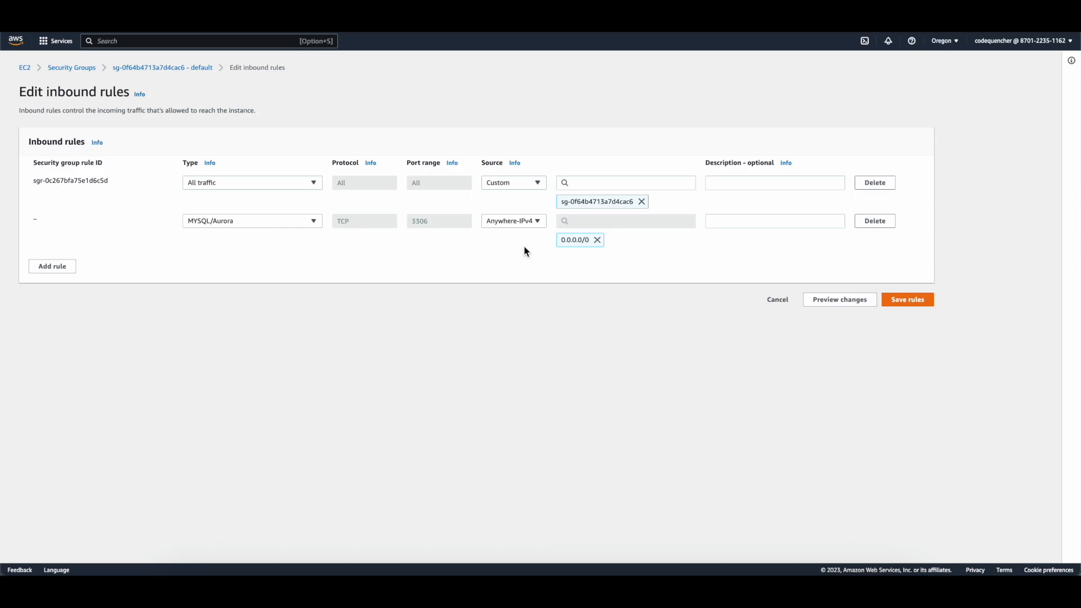
pyautogui.click(910, 301)
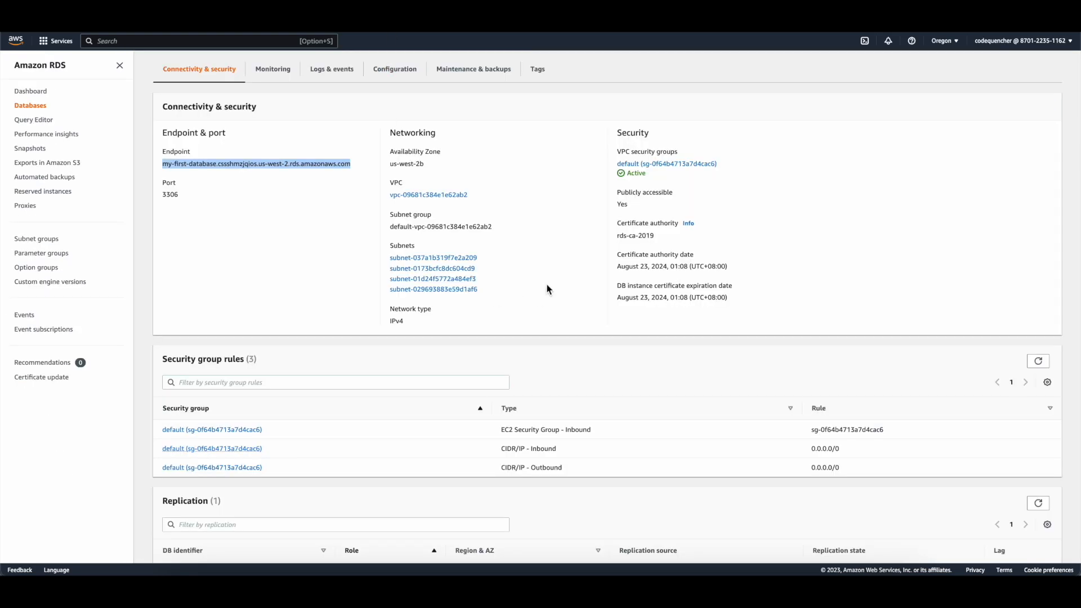
# Step: Scroll back up to the my-first-database Summary and clear the selected endpoint text
pyautogui.scroll(3, 517, 243)
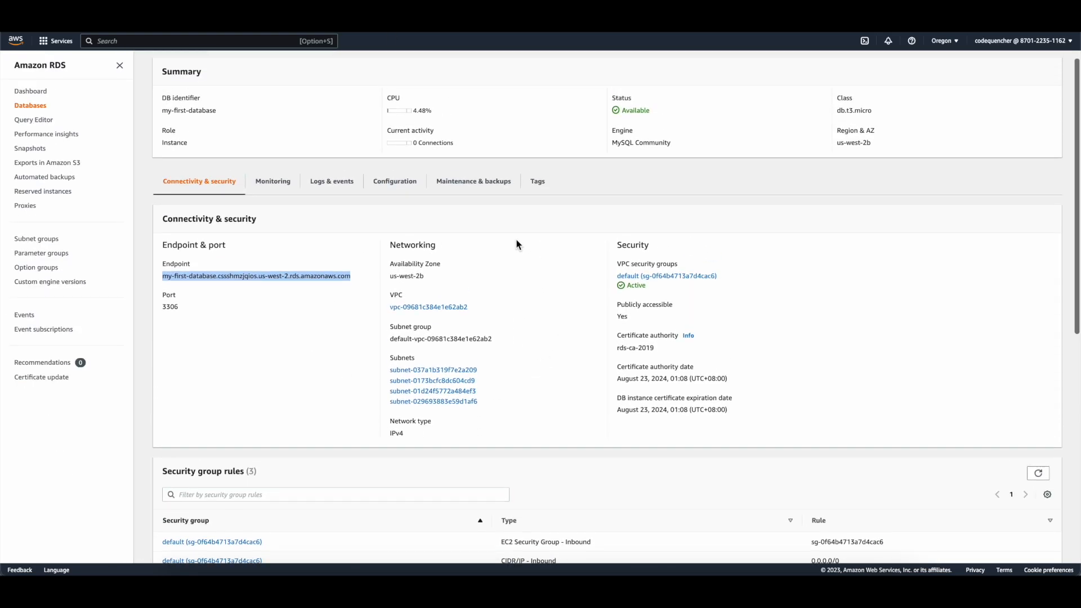
pyautogui.click(521, 290)
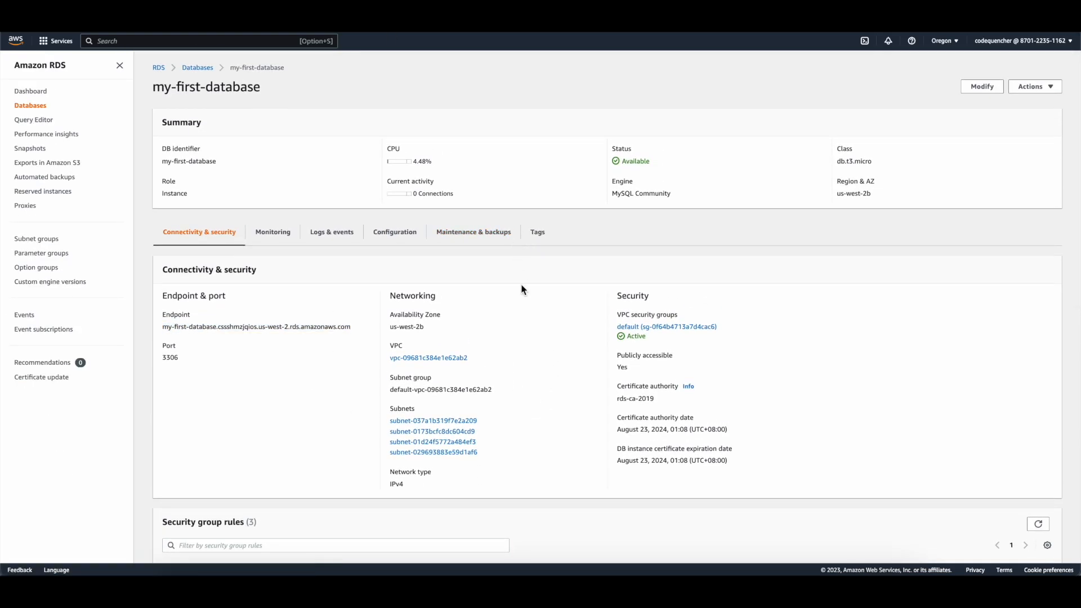
# Step: Launch MySQL Workbench from system search and move its window up and left
pyautogui.press('super+space')
pyautogui.write('work')
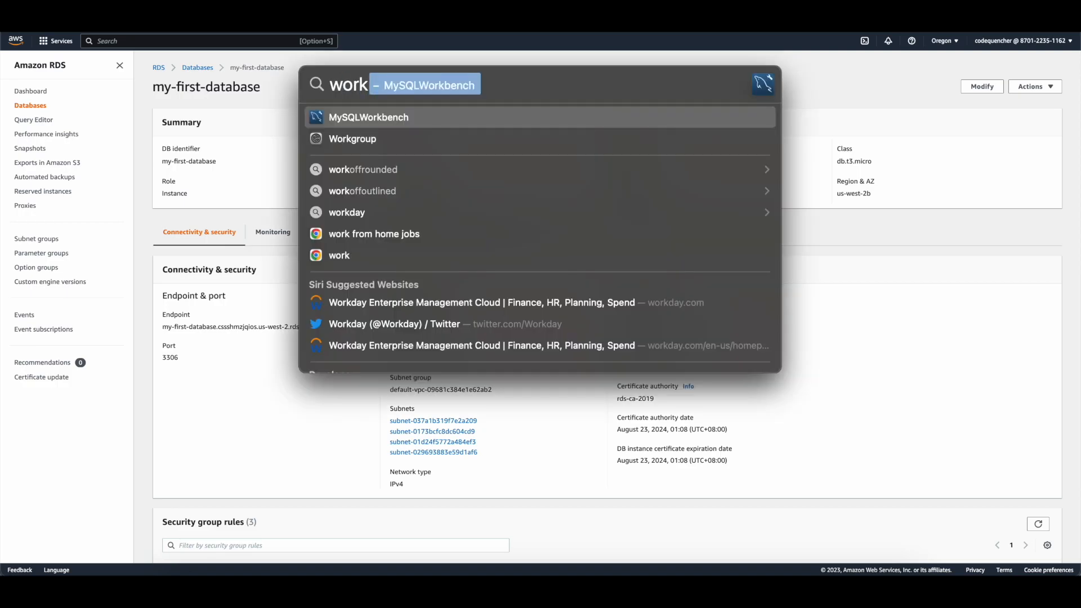
pyautogui.press('Return')
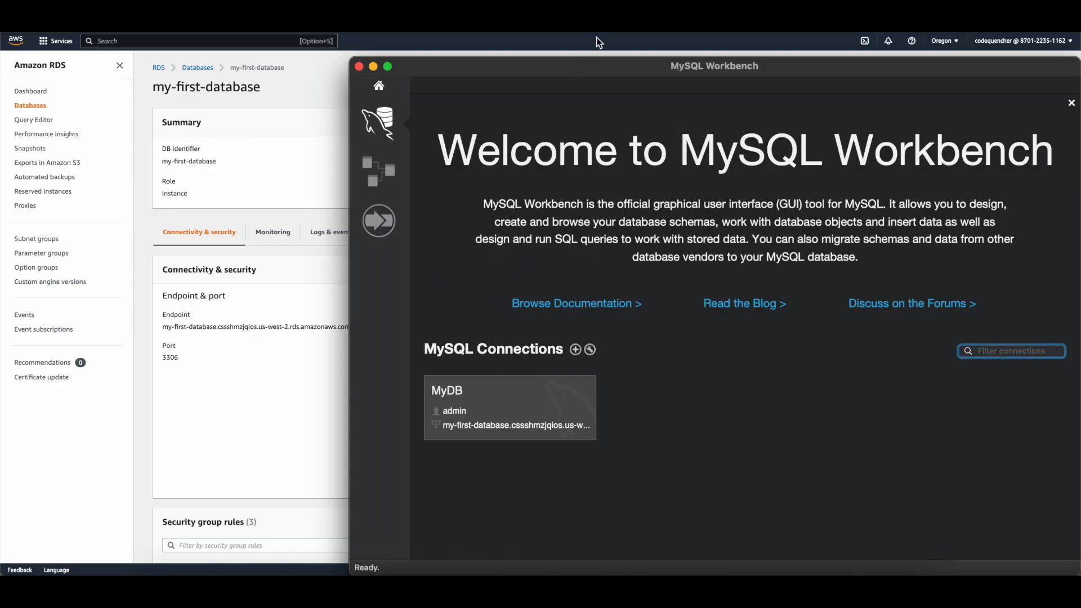
pyautogui.moveTo(596, 70); pyautogui.dragTo(414, 40)
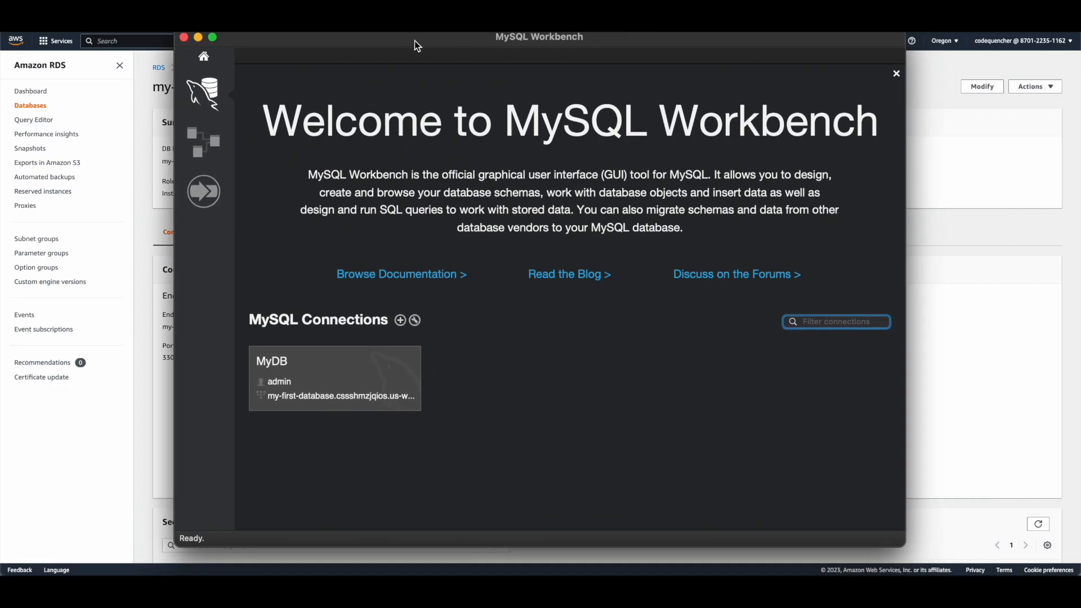
# Step: Create a new connection named MyFirstDatabase with the RDS endpoint as hostname and username admin
pyautogui.click(401, 320)
pyautogui.click(509, 60)
pyautogui.write('MyFirstDatabase')
pyautogui.press('Tab')
pyautogui.write('my-first-database.cssshmzjqios.us-west-2.rds.amazonaws.com')
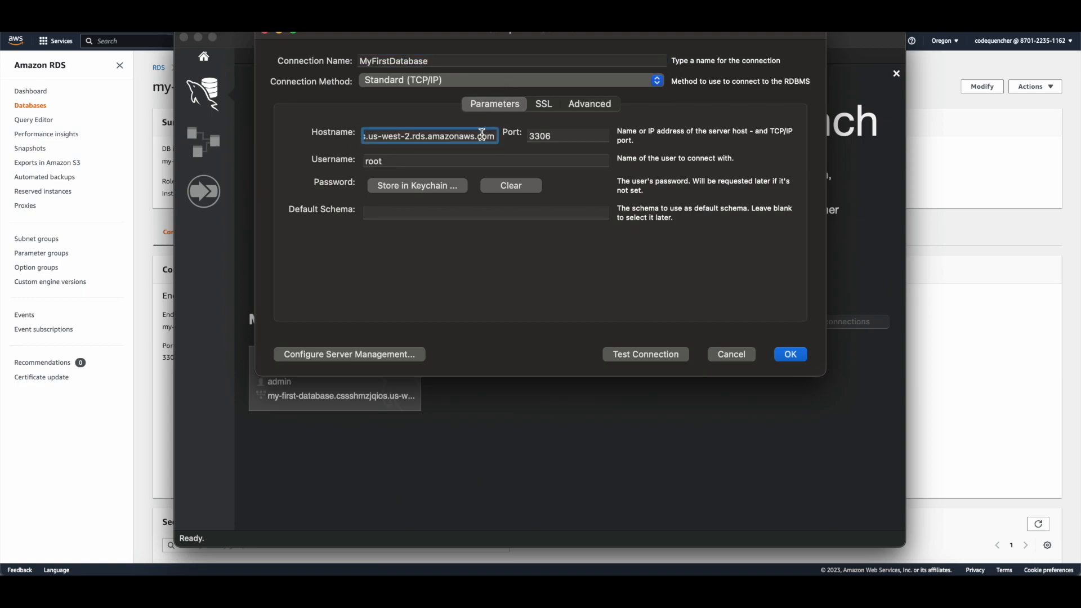
pyautogui.click(464, 162)
pyautogui.press('super+a')
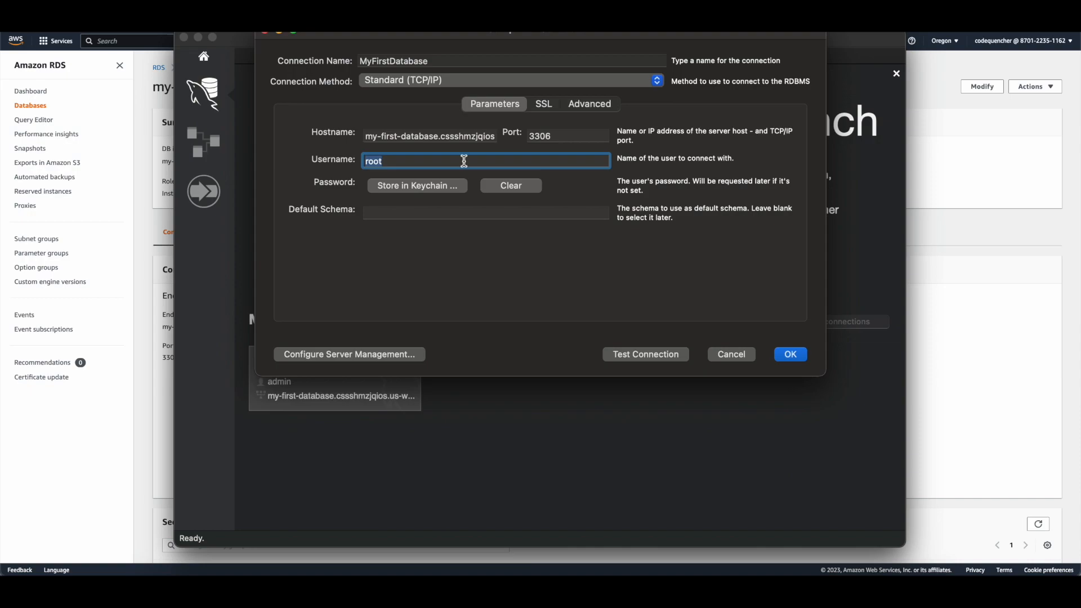
pyautogui.write('admin')
# Step: Store the connection password, confirm the connection test succeeds, and save MyFirstDatabase
pyautogui.click(442, 186)
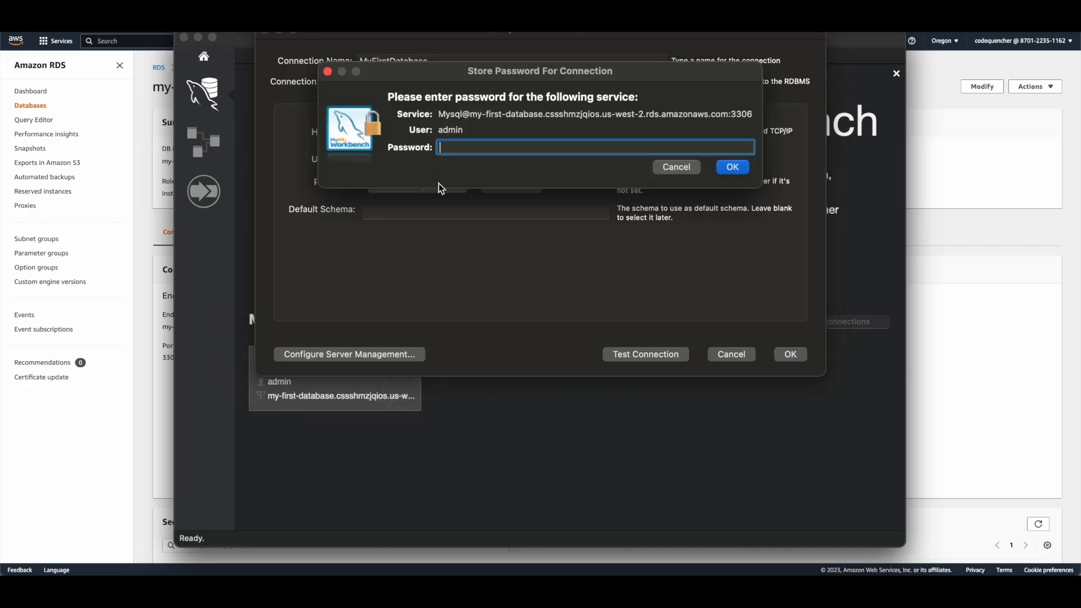
pyautogui.write('••••••••')
pyautogui.click(742, 173)
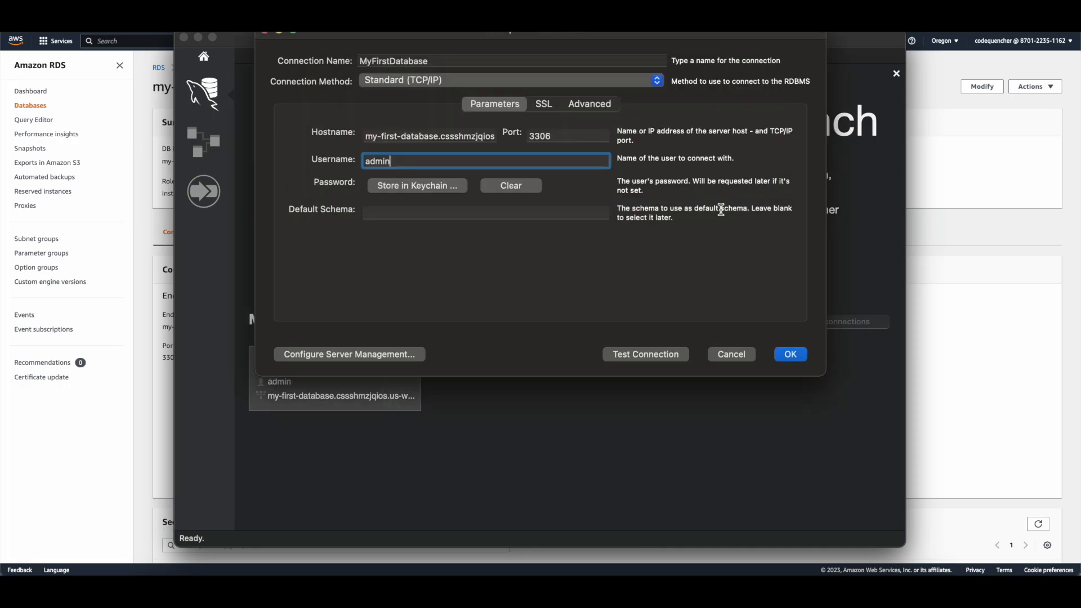
pyautogui.click(659, 351)
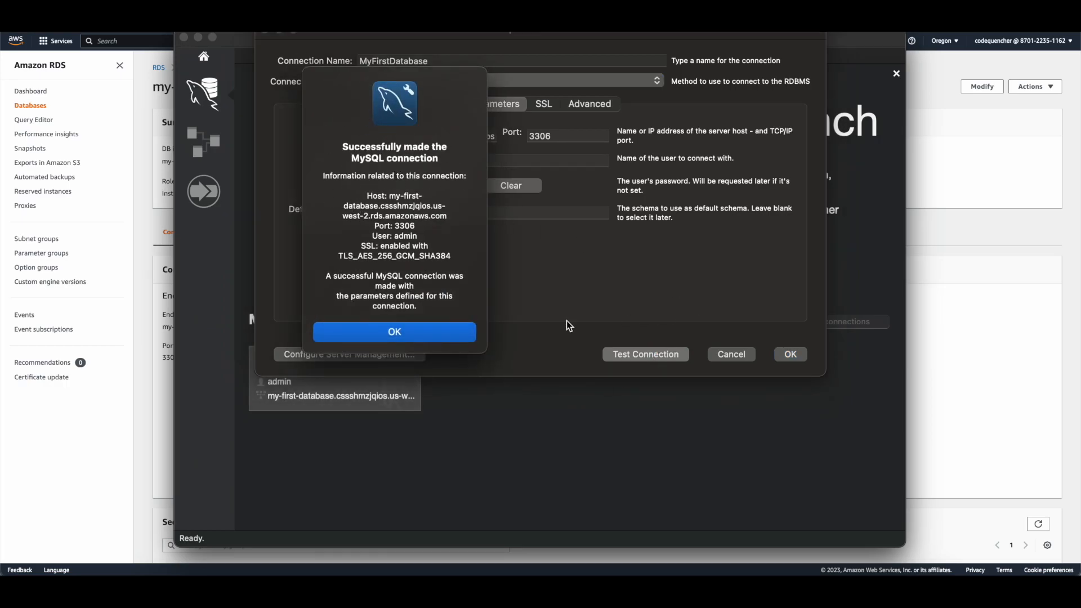
pyautogui.click(428, 331)
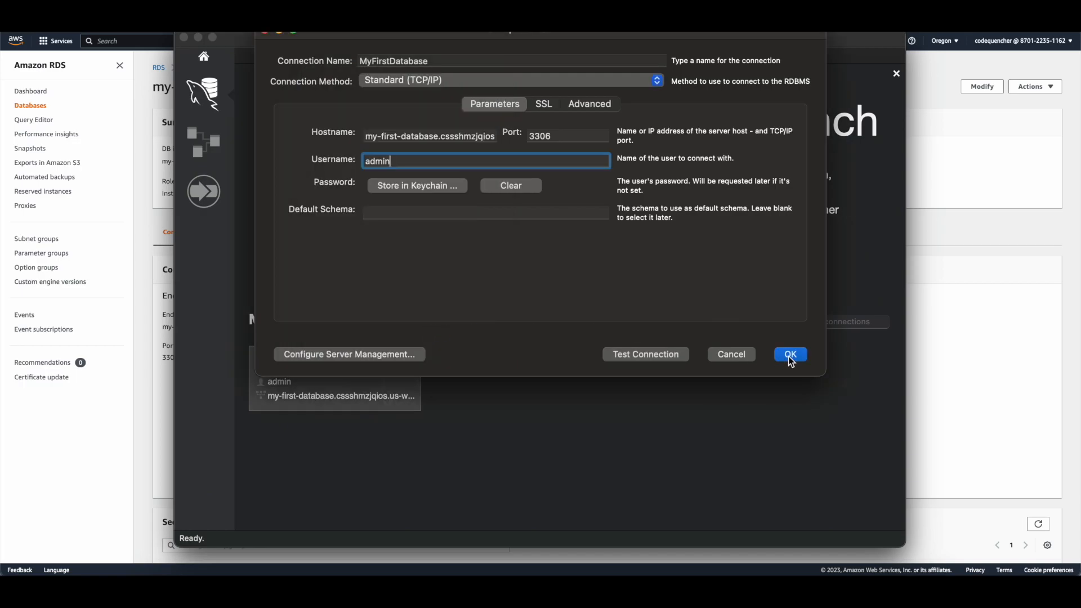
pyautogui.click(788, 354)
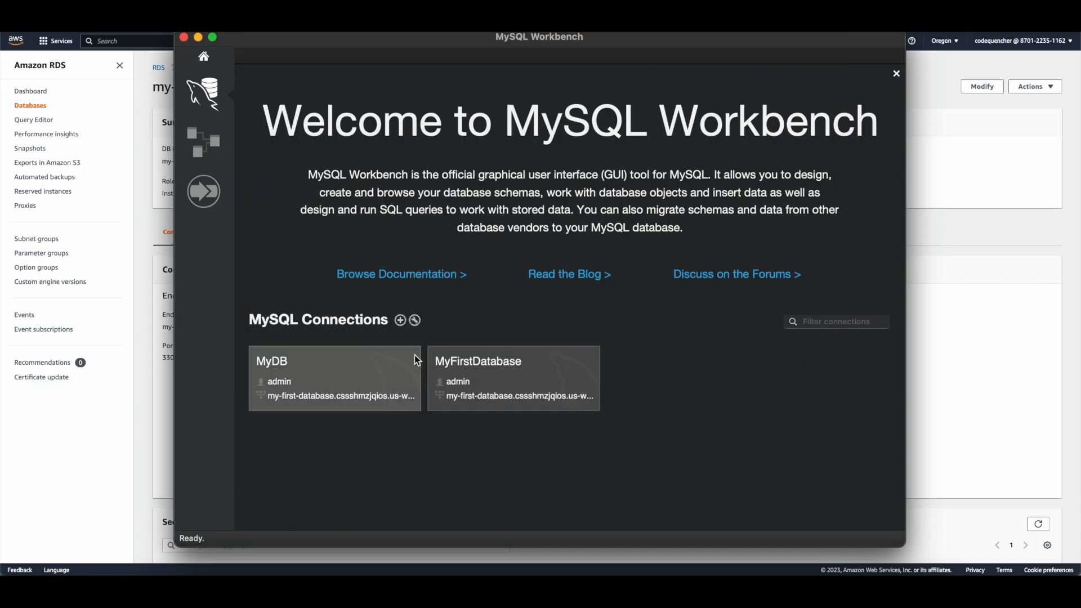
# Step: Open the MyFirstDatabase connection tile into a SQL editor session
pyautogui.click(447, 367)
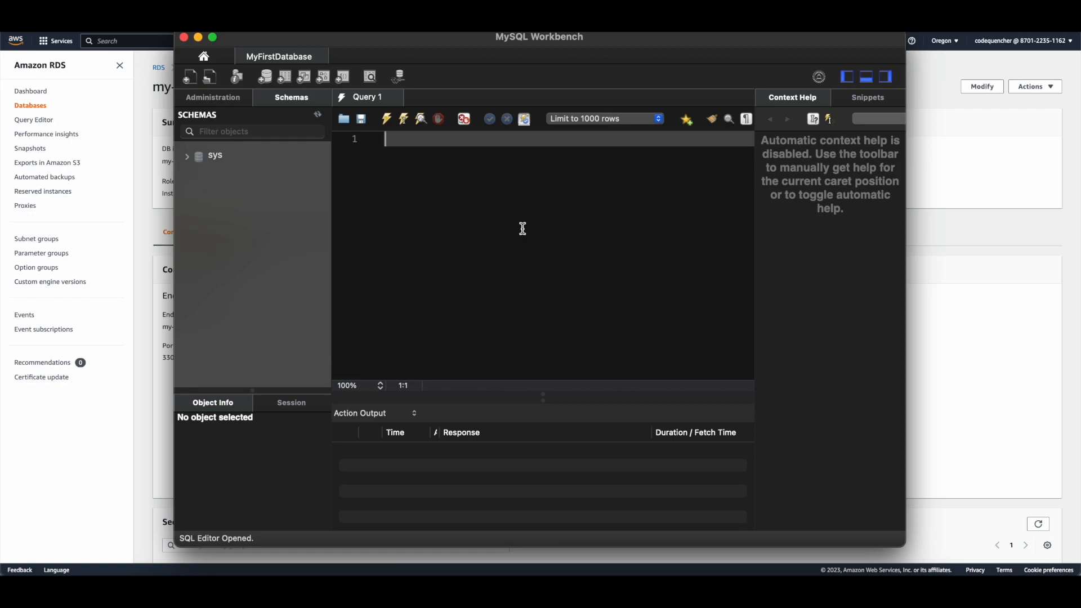
# Step: Run CREATE DATABASE aws; and USE aws;, then refresh the Schemas list to show aws
pyautogui.write('CREATE DATABASE aws;')
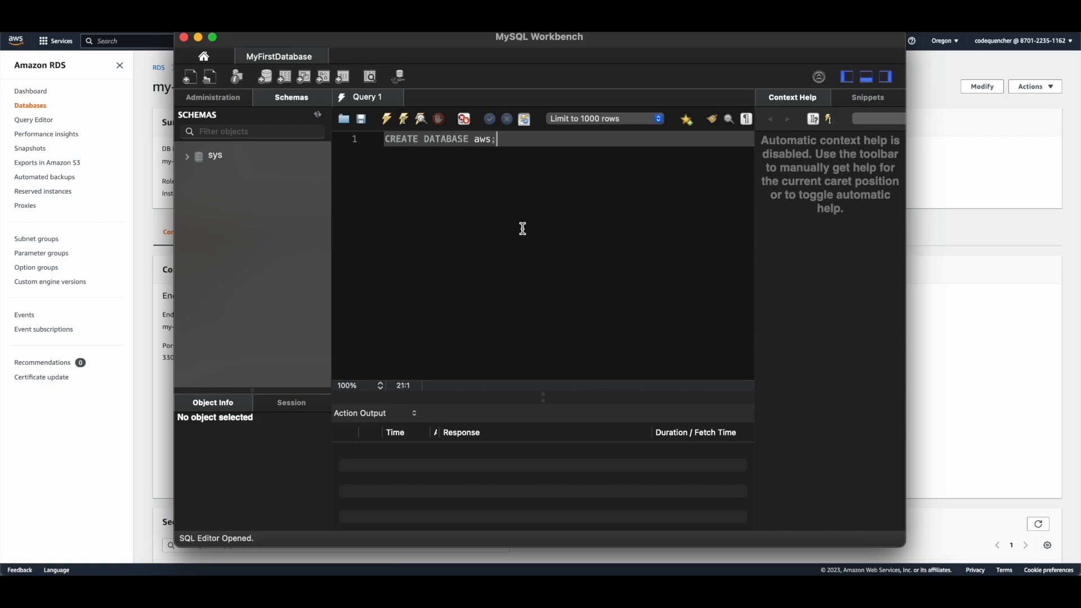
pyautogui.press('super+Return')
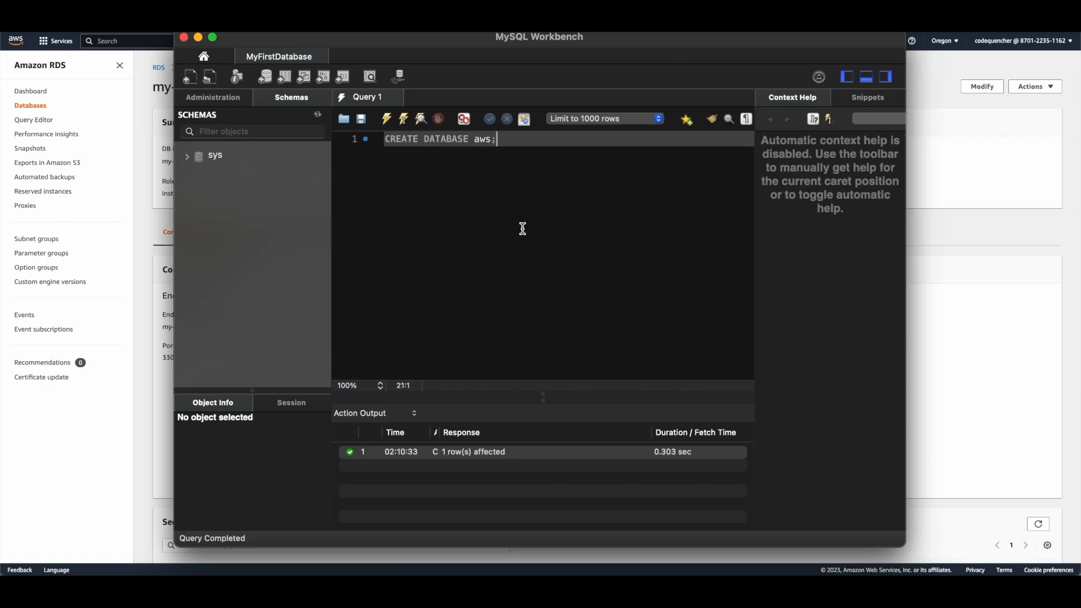
pyautogui.press('Return')
pyautogui.press('Return')
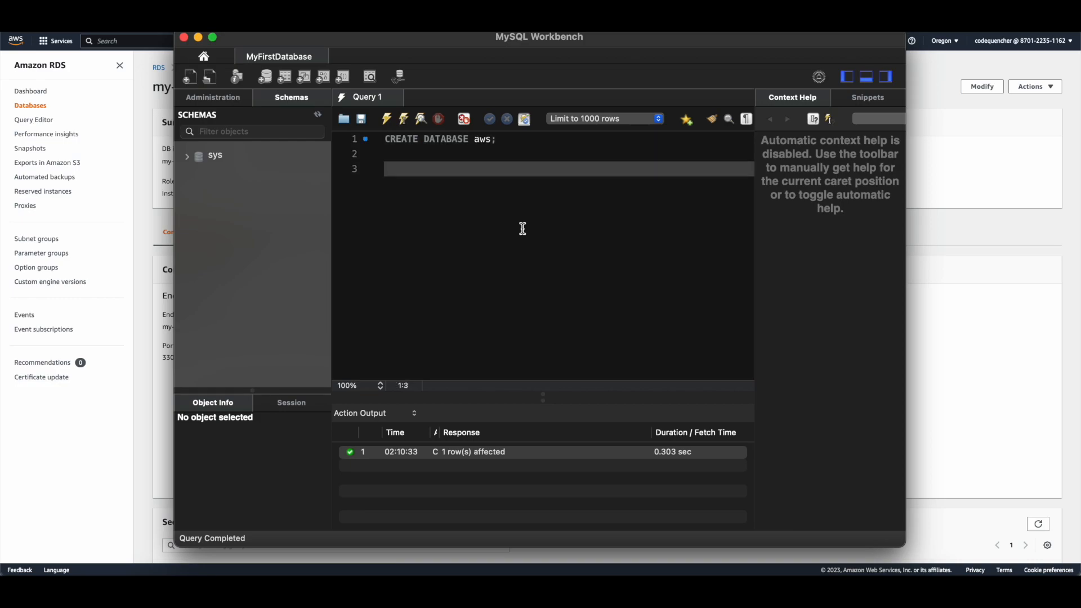
pyautogui.write('USE aws;')
pyautogui.press('super+Return')
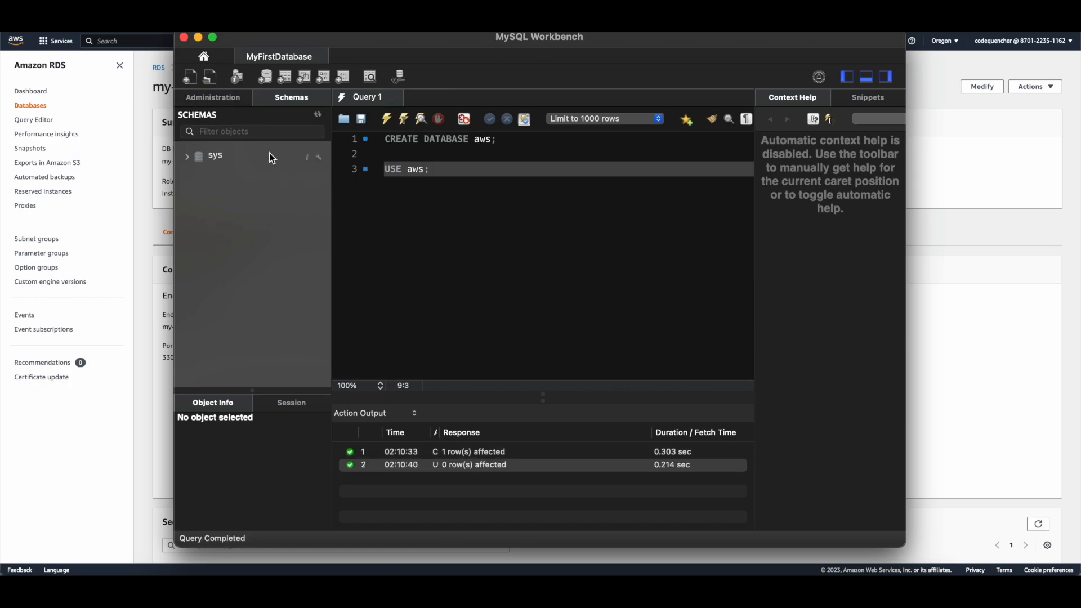
pyautogui.click(318, 113)
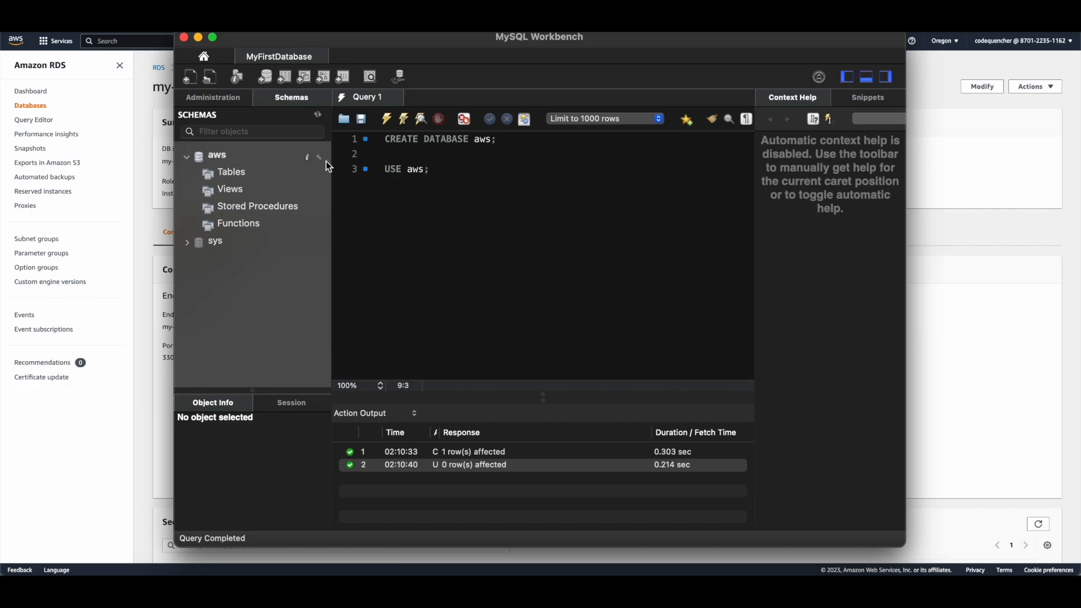
# Step: Start a CREATE TABLE services statement with the column id INT NOT NULL AUTO_INCREMENT
pyautogui.click(459, 174)
pyautogui.press('Return')
pyautogui.press('Return')
pyautogui.write('CREATE')
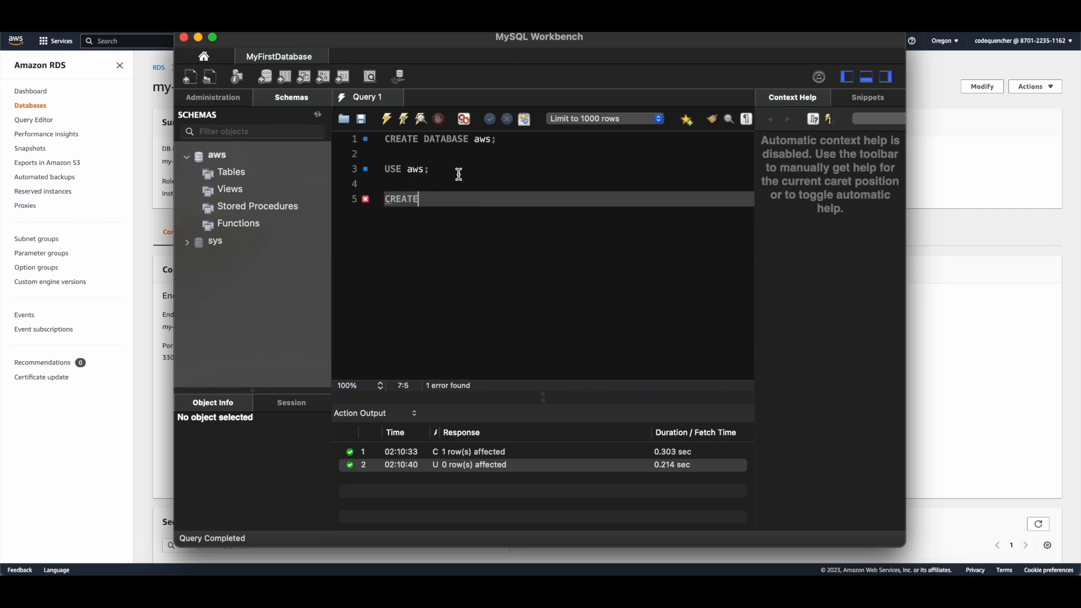
pyautogui.write(' TABLE services (')
pyautogui.press('Return')
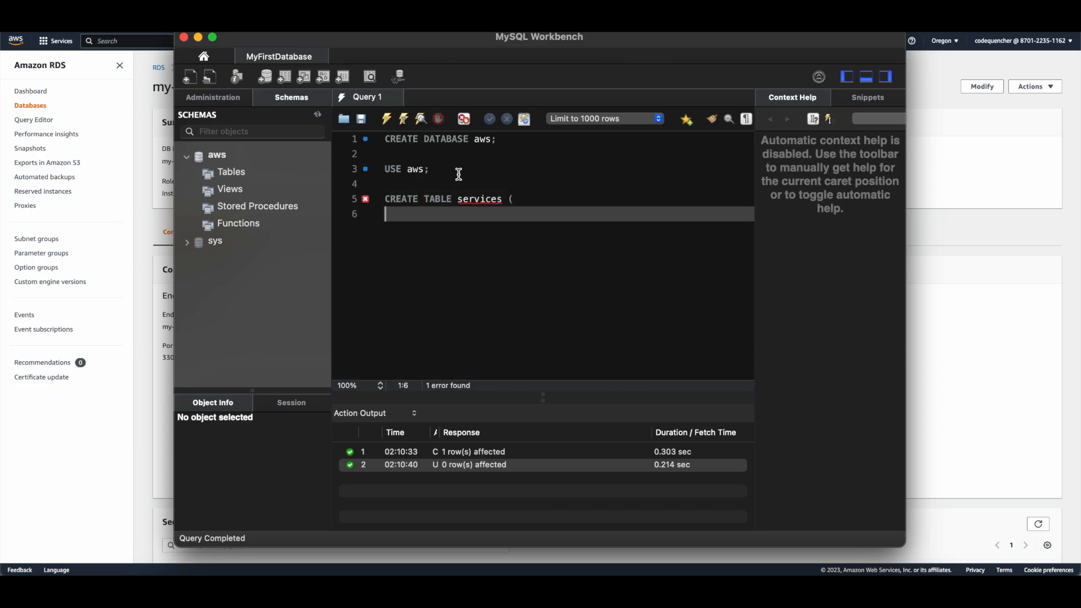
pyautogui.write(')')
pyautogui.press('Return')
pyautogui.press('Tab')
pyautogui.write('id INT')
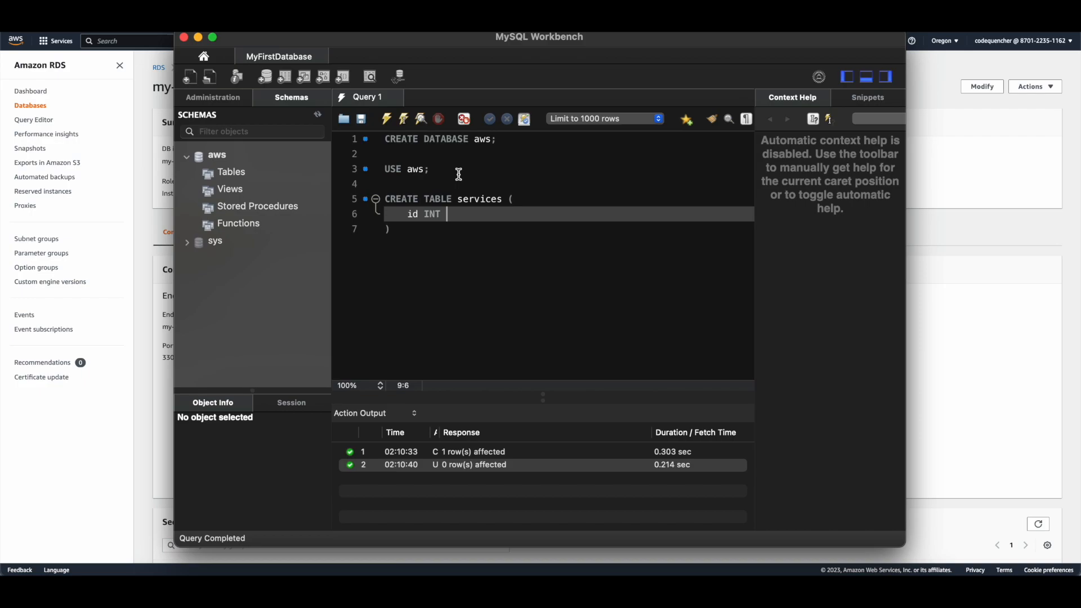
pyautogui.write(' NOT NULL AUTO_IN')
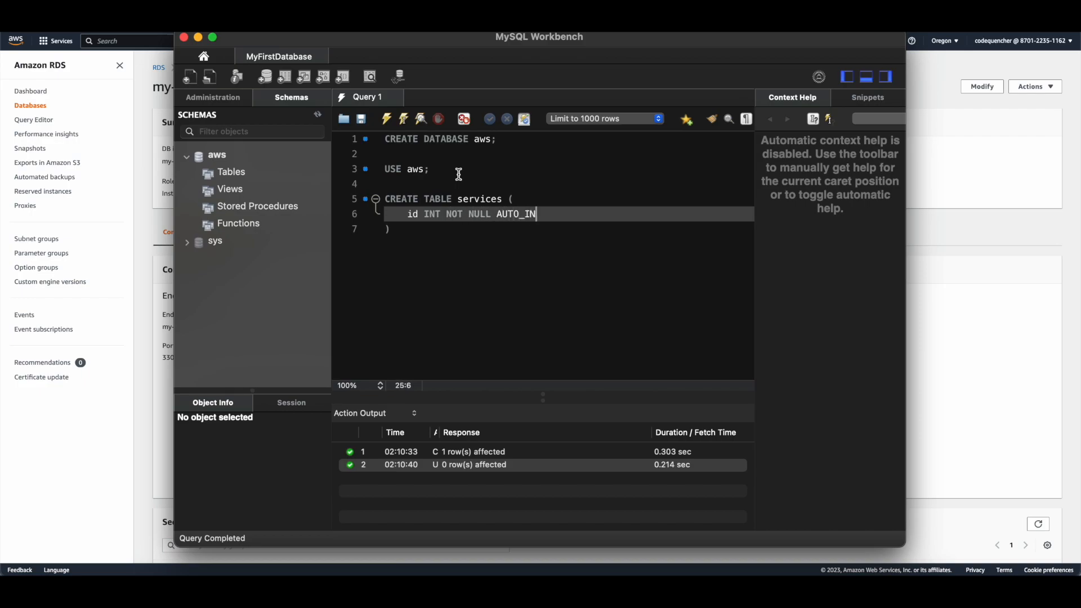
pyautogui.write('CREMENT,')
# Step: Add name VARCHAR(255) NOT NULL and PRIMARY KEY (id), then execute the selected statement
pyautogui.press('Return')
pyautogui.write('na')
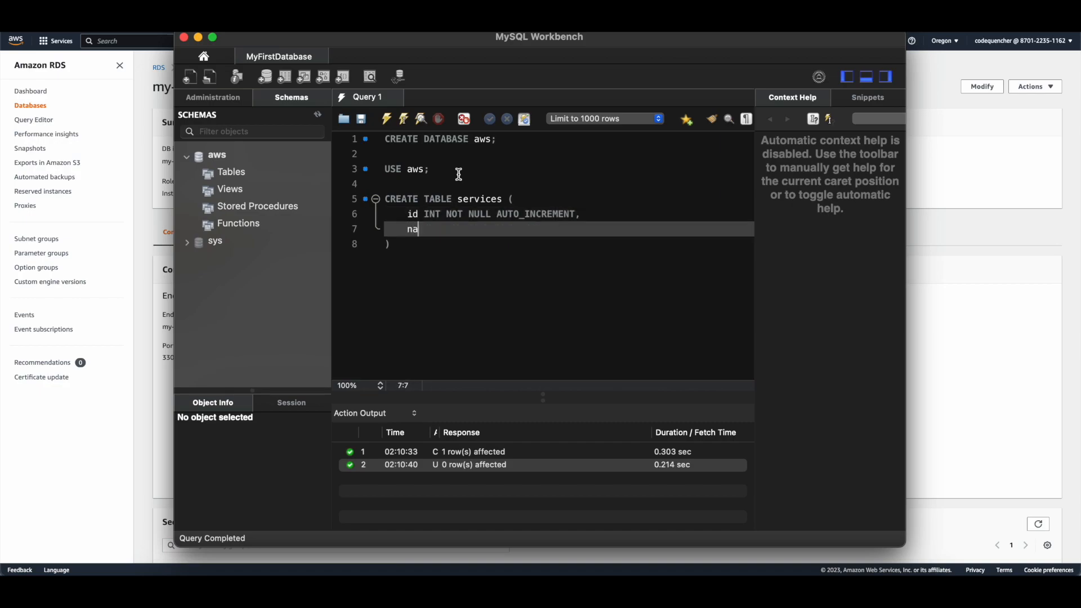
pyautogui.write('me varchar')
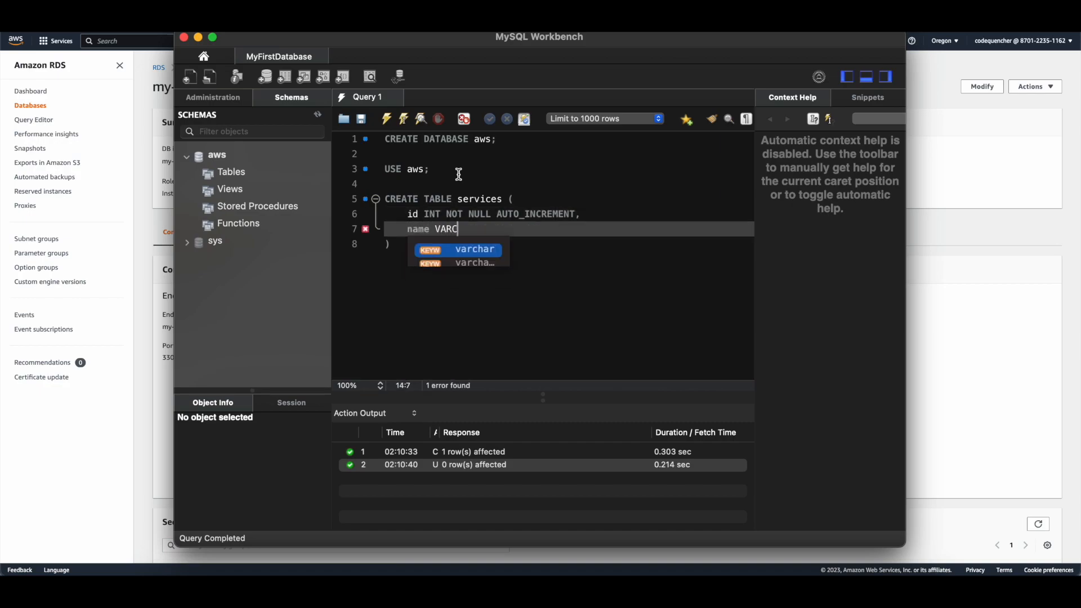
pyautogui.press('BackSpace')
pyautogui.press('BackSpace')
pyautogui.press('BackSpace')
pyautogui.press('BackSpace')
pyautogui.press('BackSpace')
pyautogui.press('BackSpace')
pyautogui.press('BackSpace')
pyautogui.write('CARCH')
pyautogui.press('BackSpace')
pyautogui.press('BackSpace')
pyautogui.press('BackSpace')
pyautogui.press('BackSpace')
pyautogui.press('BackSpace')
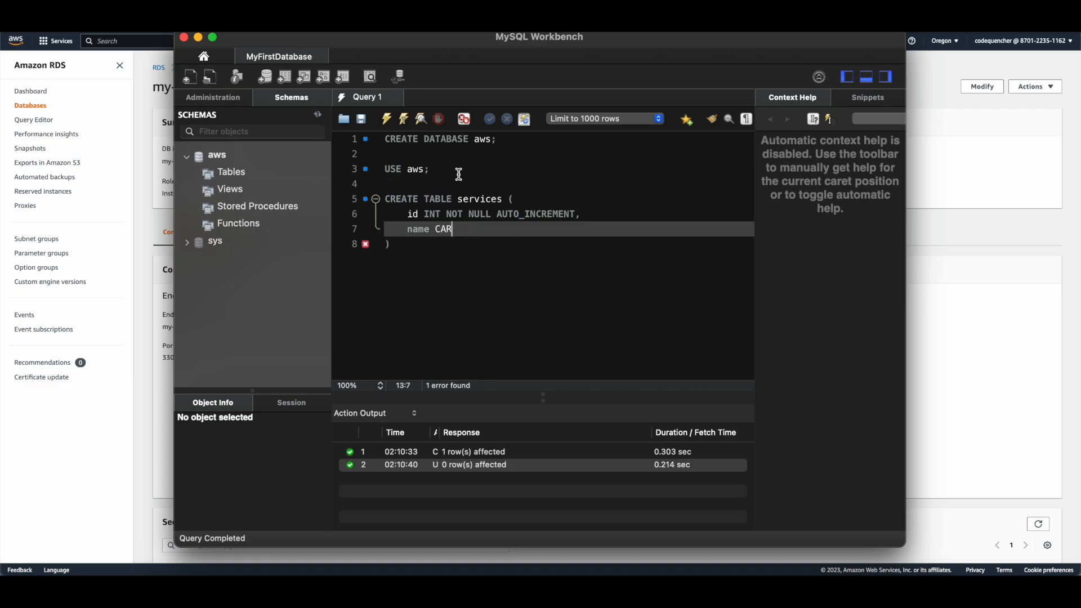
pyautogui.write('VARCHAR(255)')
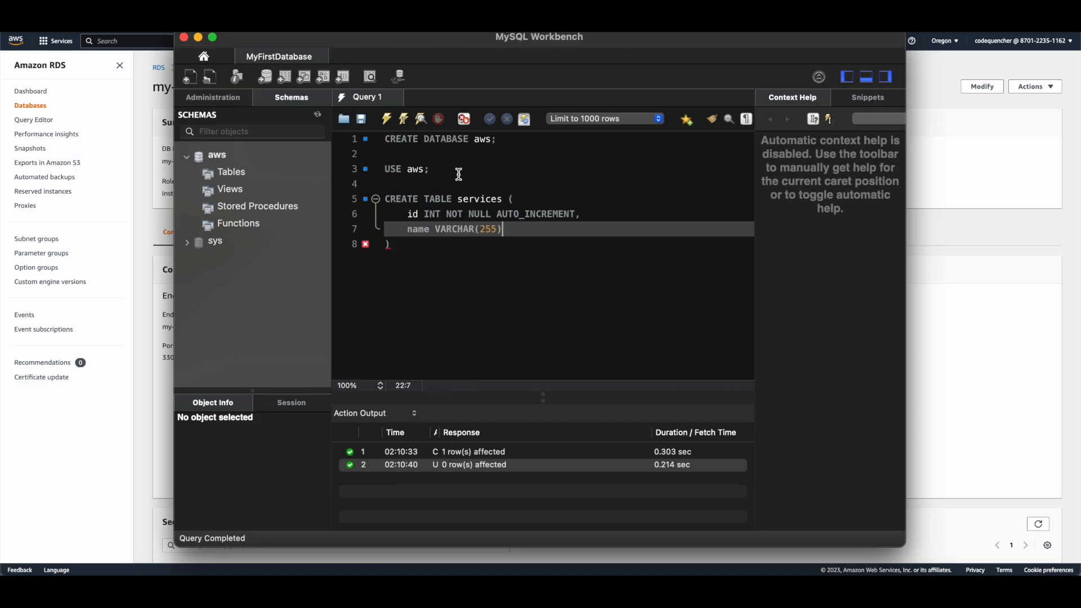
pyautogui.write(' NOT NULL,')
pyautogui.press('BackSpace')
pyautogui.write(',')
pyautogui.press('Return')
pyautogui.write('PRIMA')
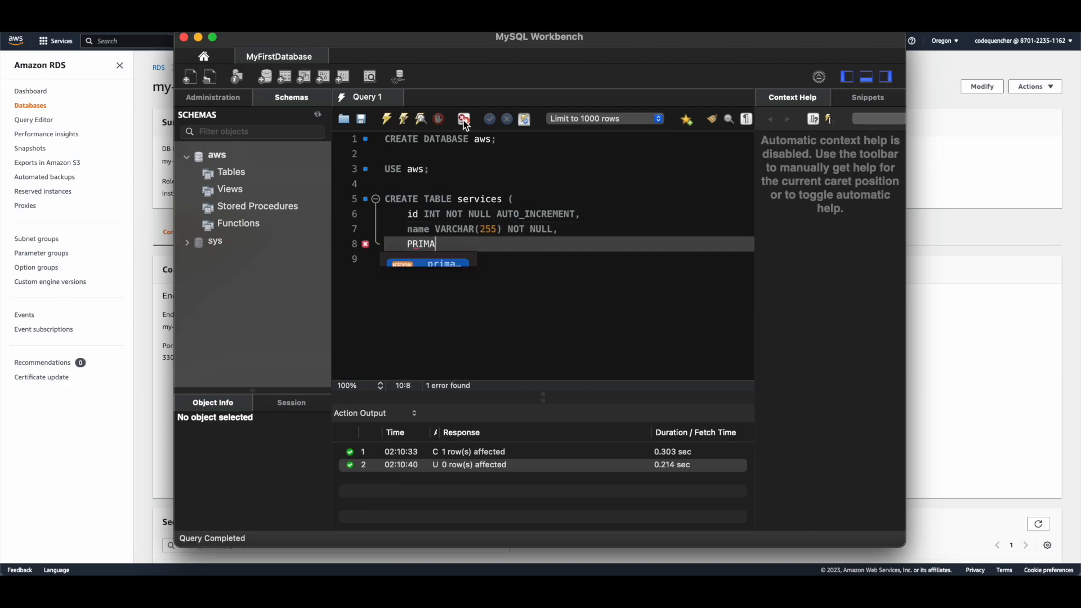
pyautogui.write('RY KEY')
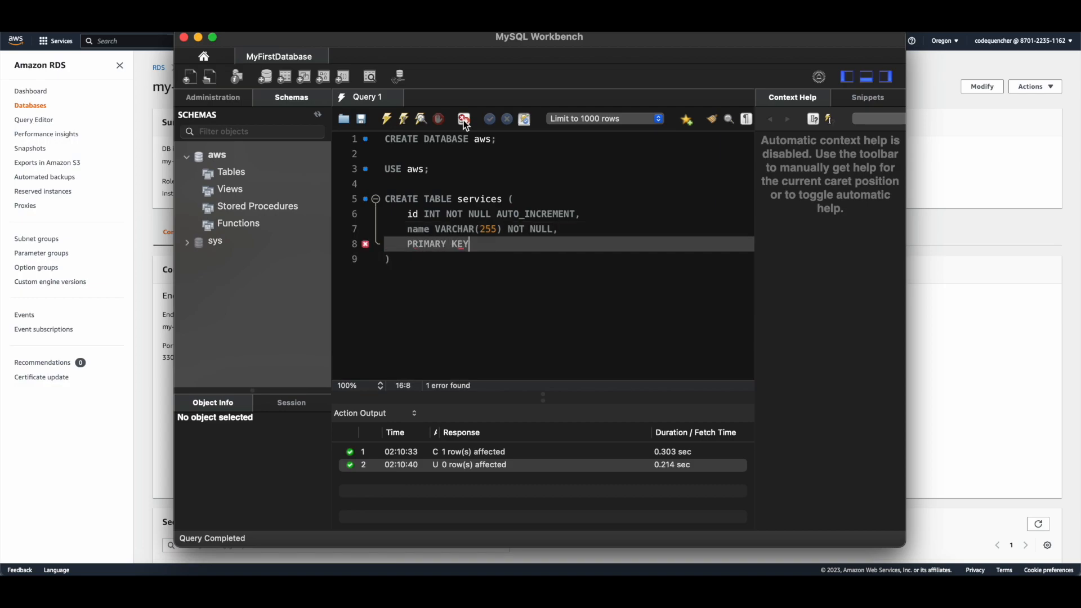
pyautogui.write(' (id)')
pyautogui.moveTo(390, 260); pyautogui.dragTo(385, 199)
pyautogui.click(385, 120)
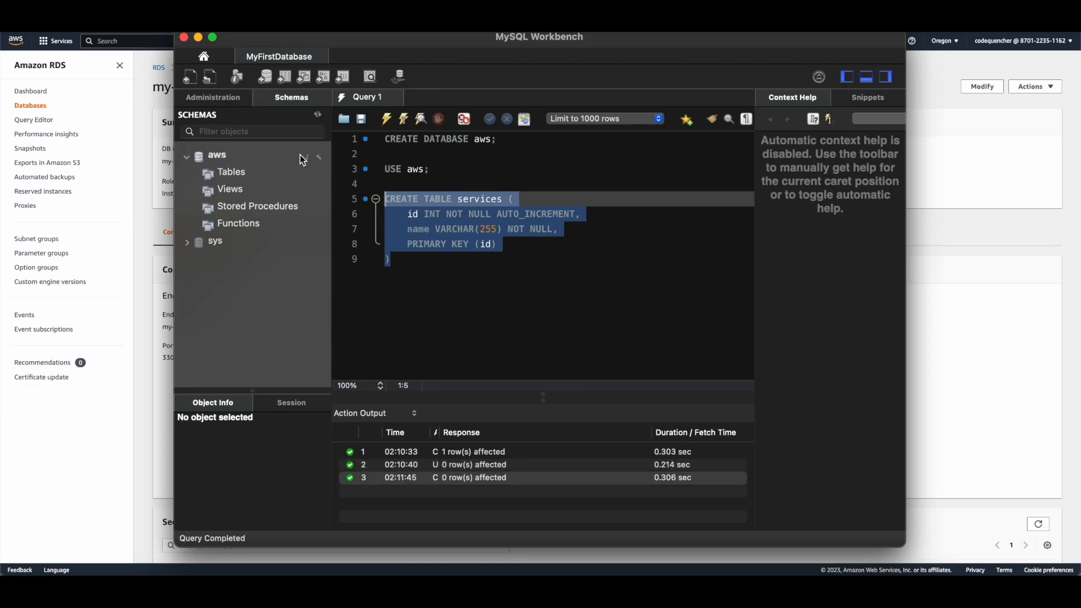
# Step: Refresh the schemas, expand aws Tables to reveal services, then close MySQL Workbench
pyautogui.click(318, 115)
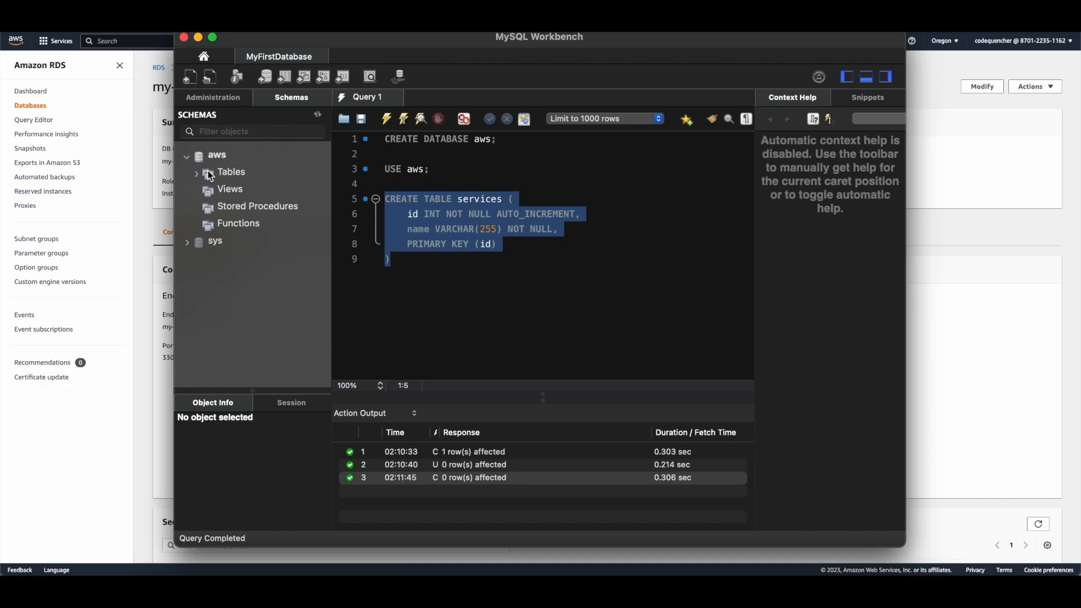
pyautogui.click(196, 173)
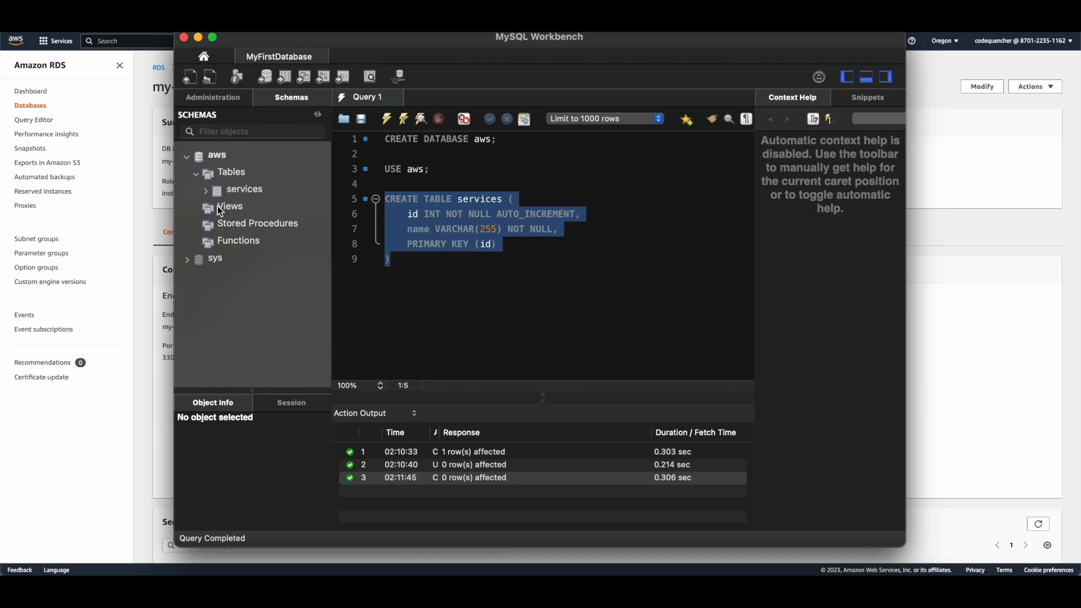
pyautogui.click(447, 287)
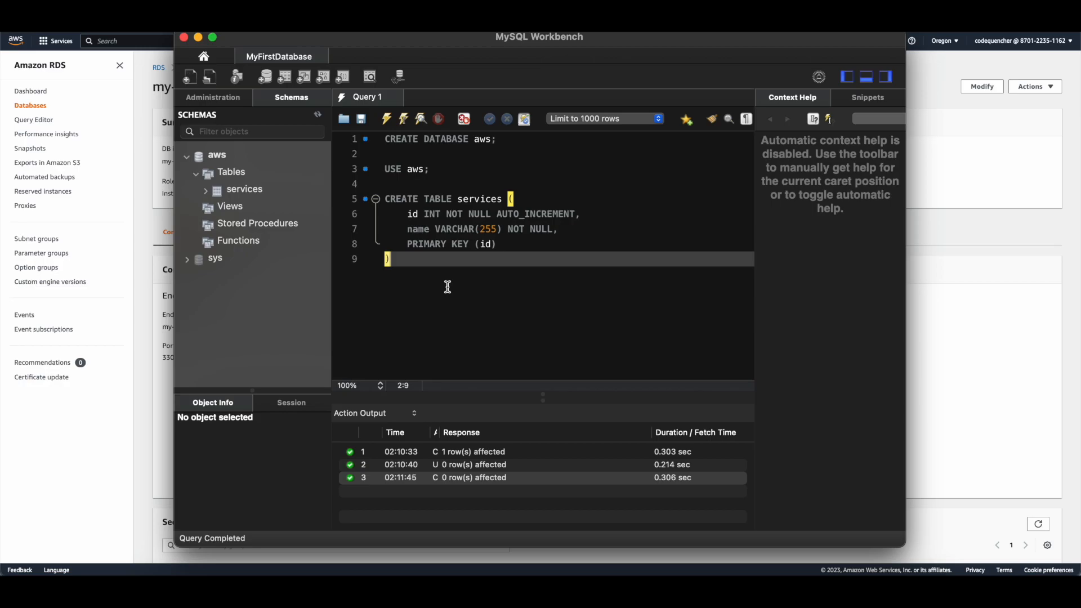
pyautogui.click(184, 38)
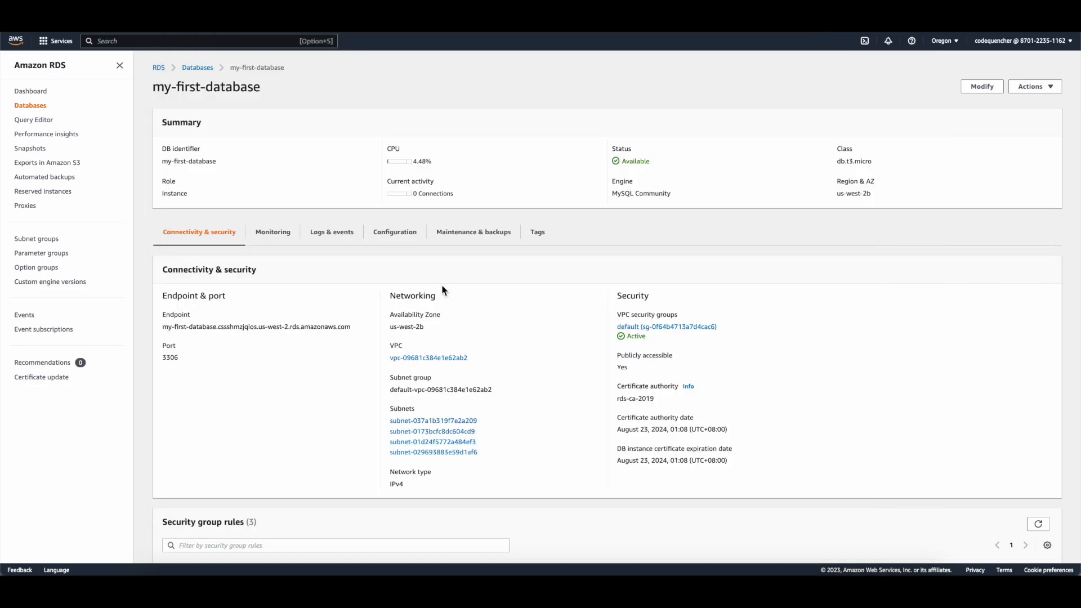